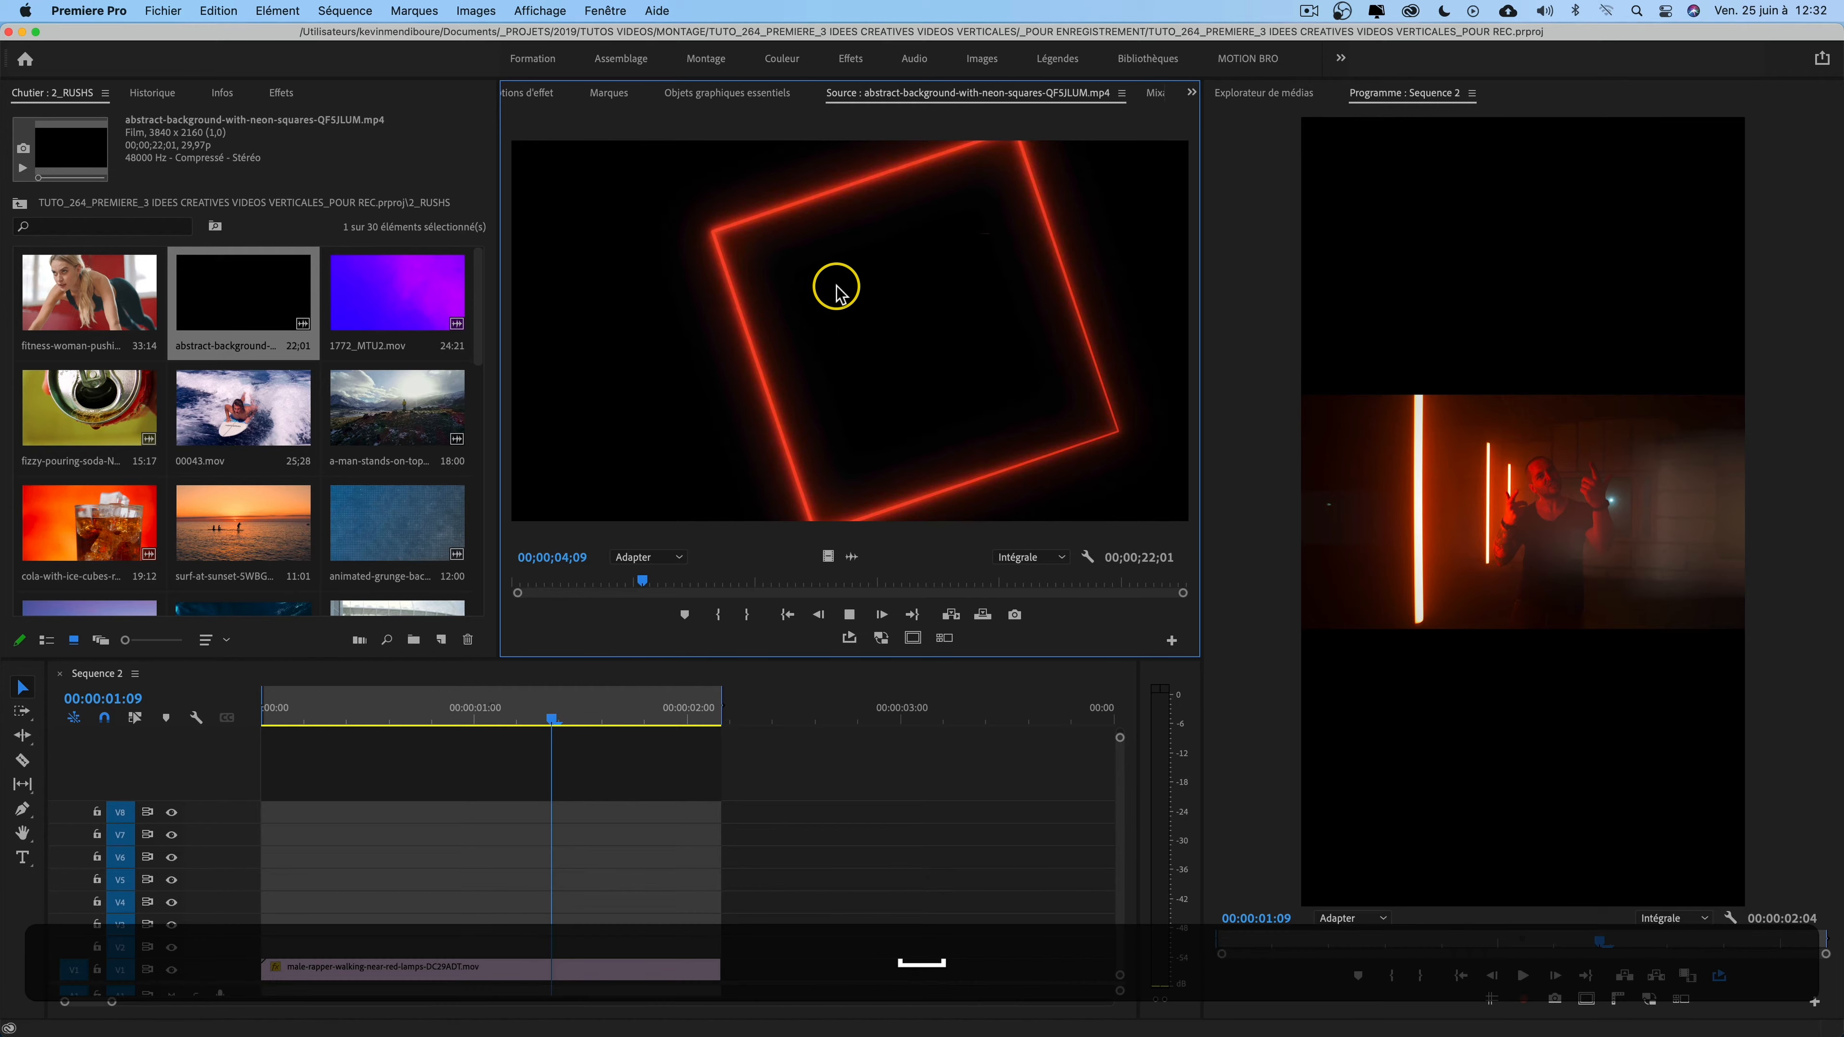
- Mark in and out points in the neon-squares source clip, with the out point at 00;00;07;19
mouse_move(643, 573)
left_mouse_down()
mouse_move(671, 576)
mouse_move(493, 572)
mouse_move(617, 565)
mouse_move(582, 574)
left_mouse_up()
key("i")
key("space")
left_click_drag(582, 579, 702, 580)
key("o")
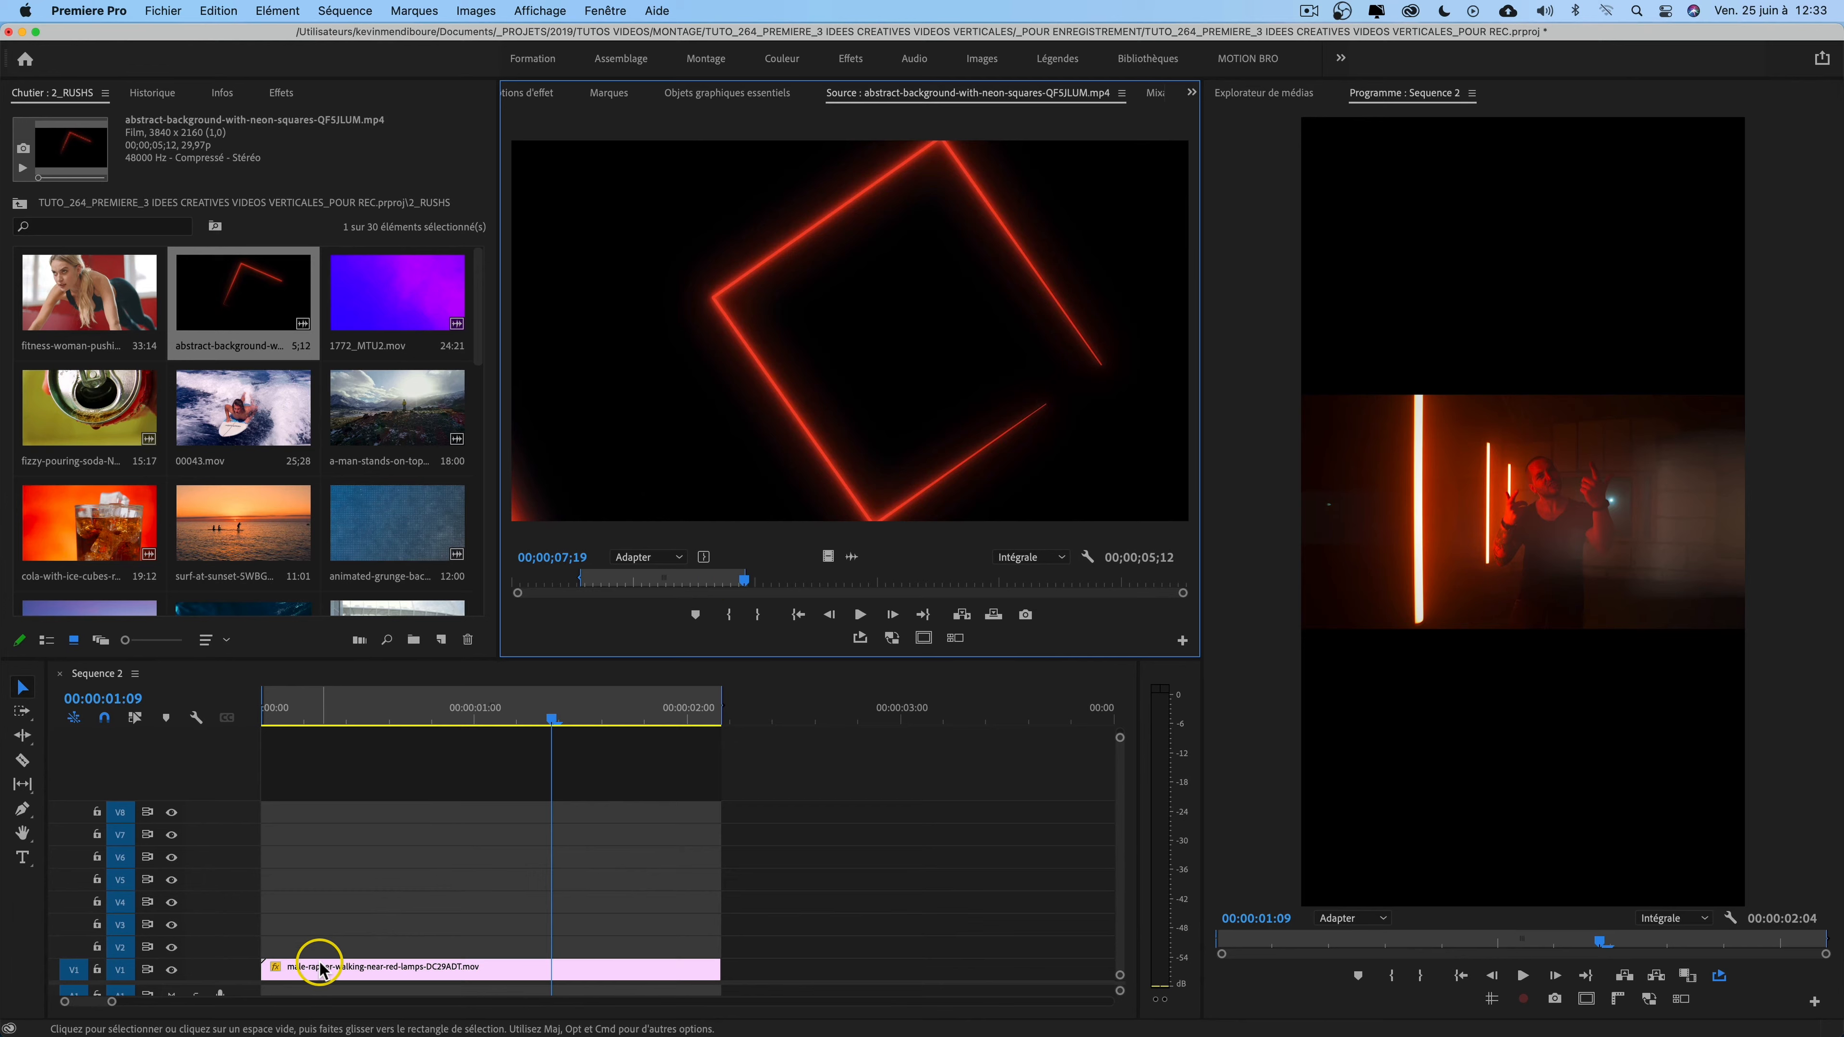
- Move the male-rapper clip up to V2, place the neon-squares video beneath it on V1, and preview the composite
left_click_drag(322, 968, 305, 944)
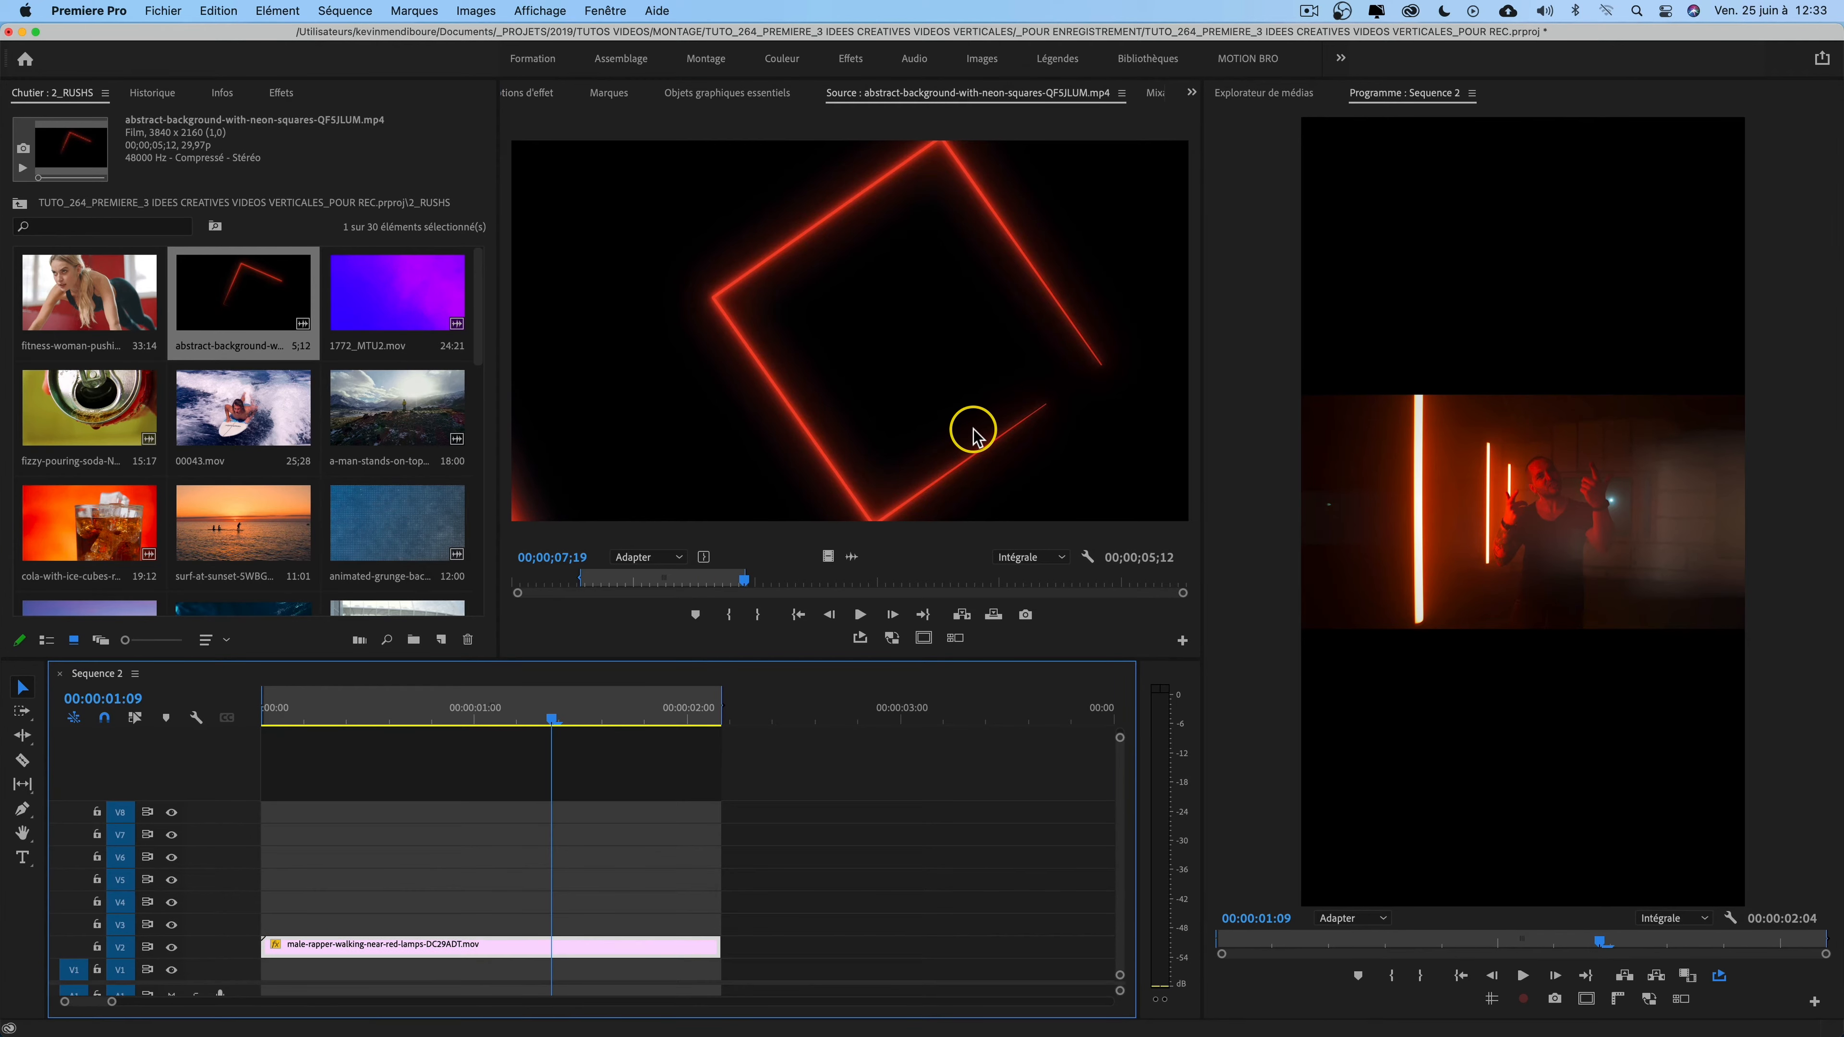
left_click_drag(824, 557, 712, 937)
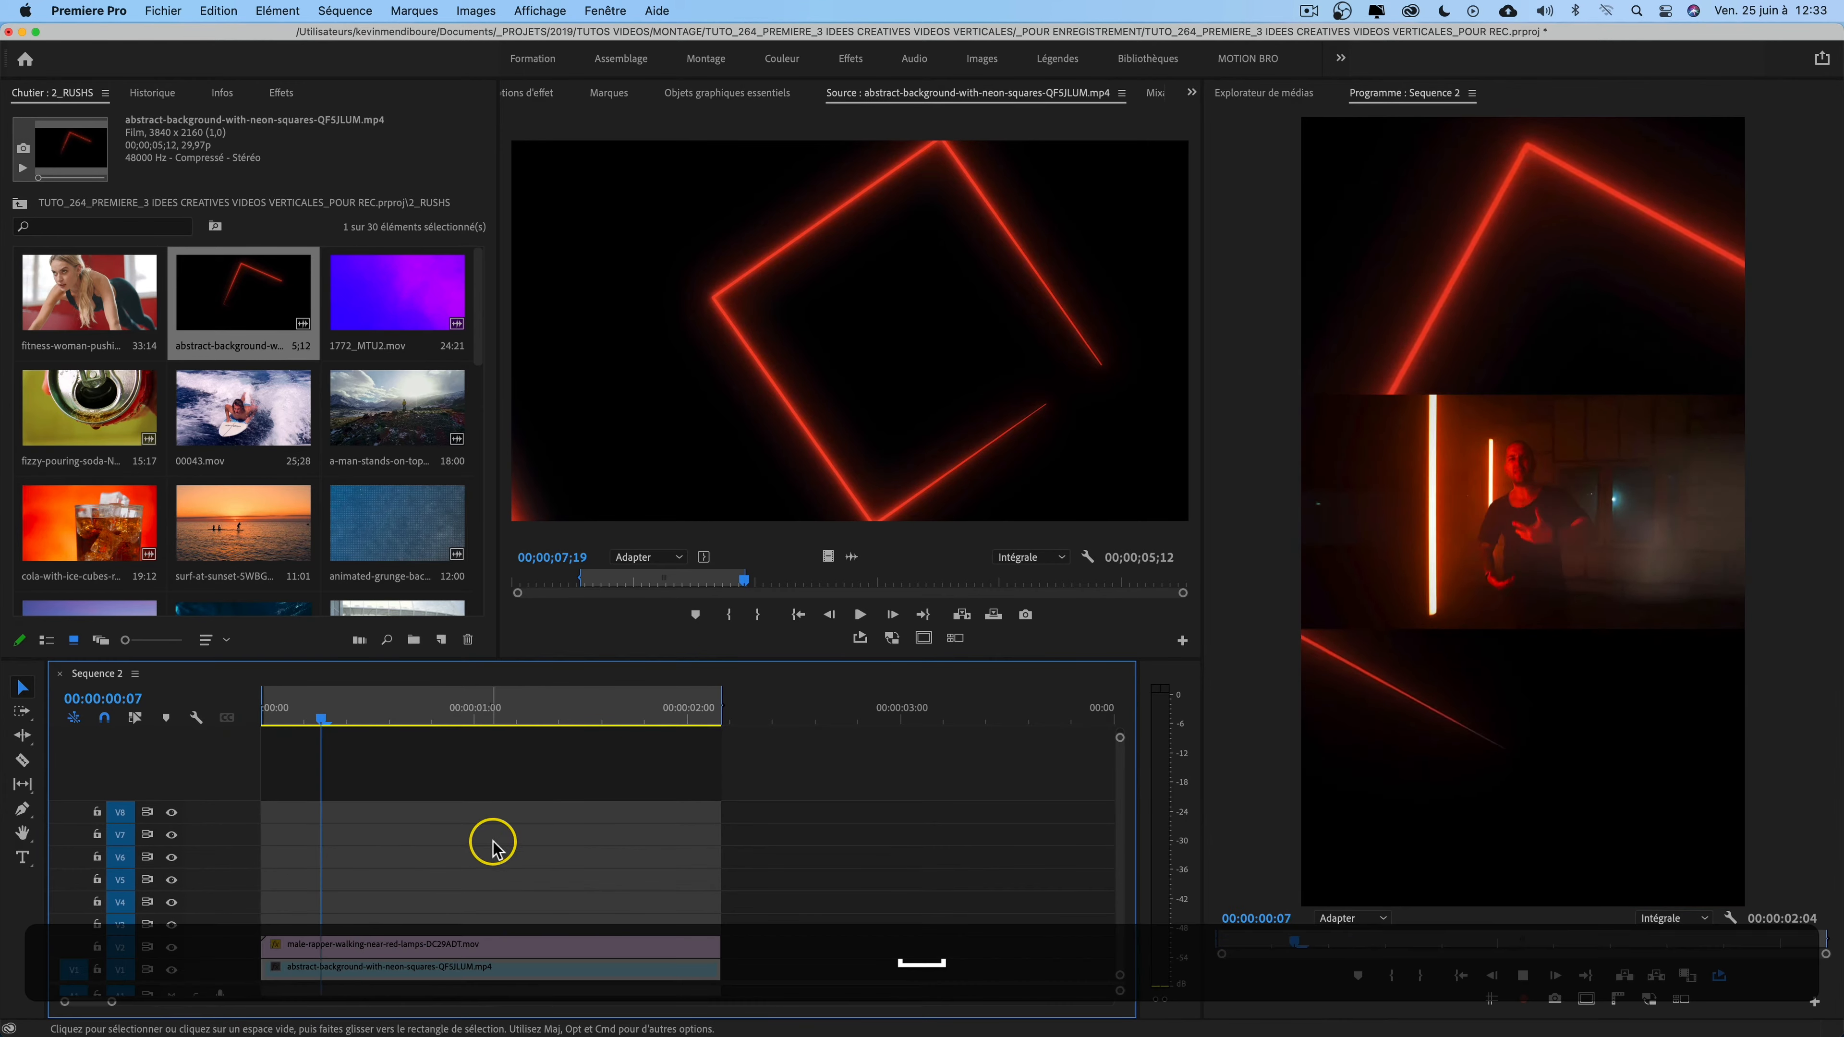
key("space")
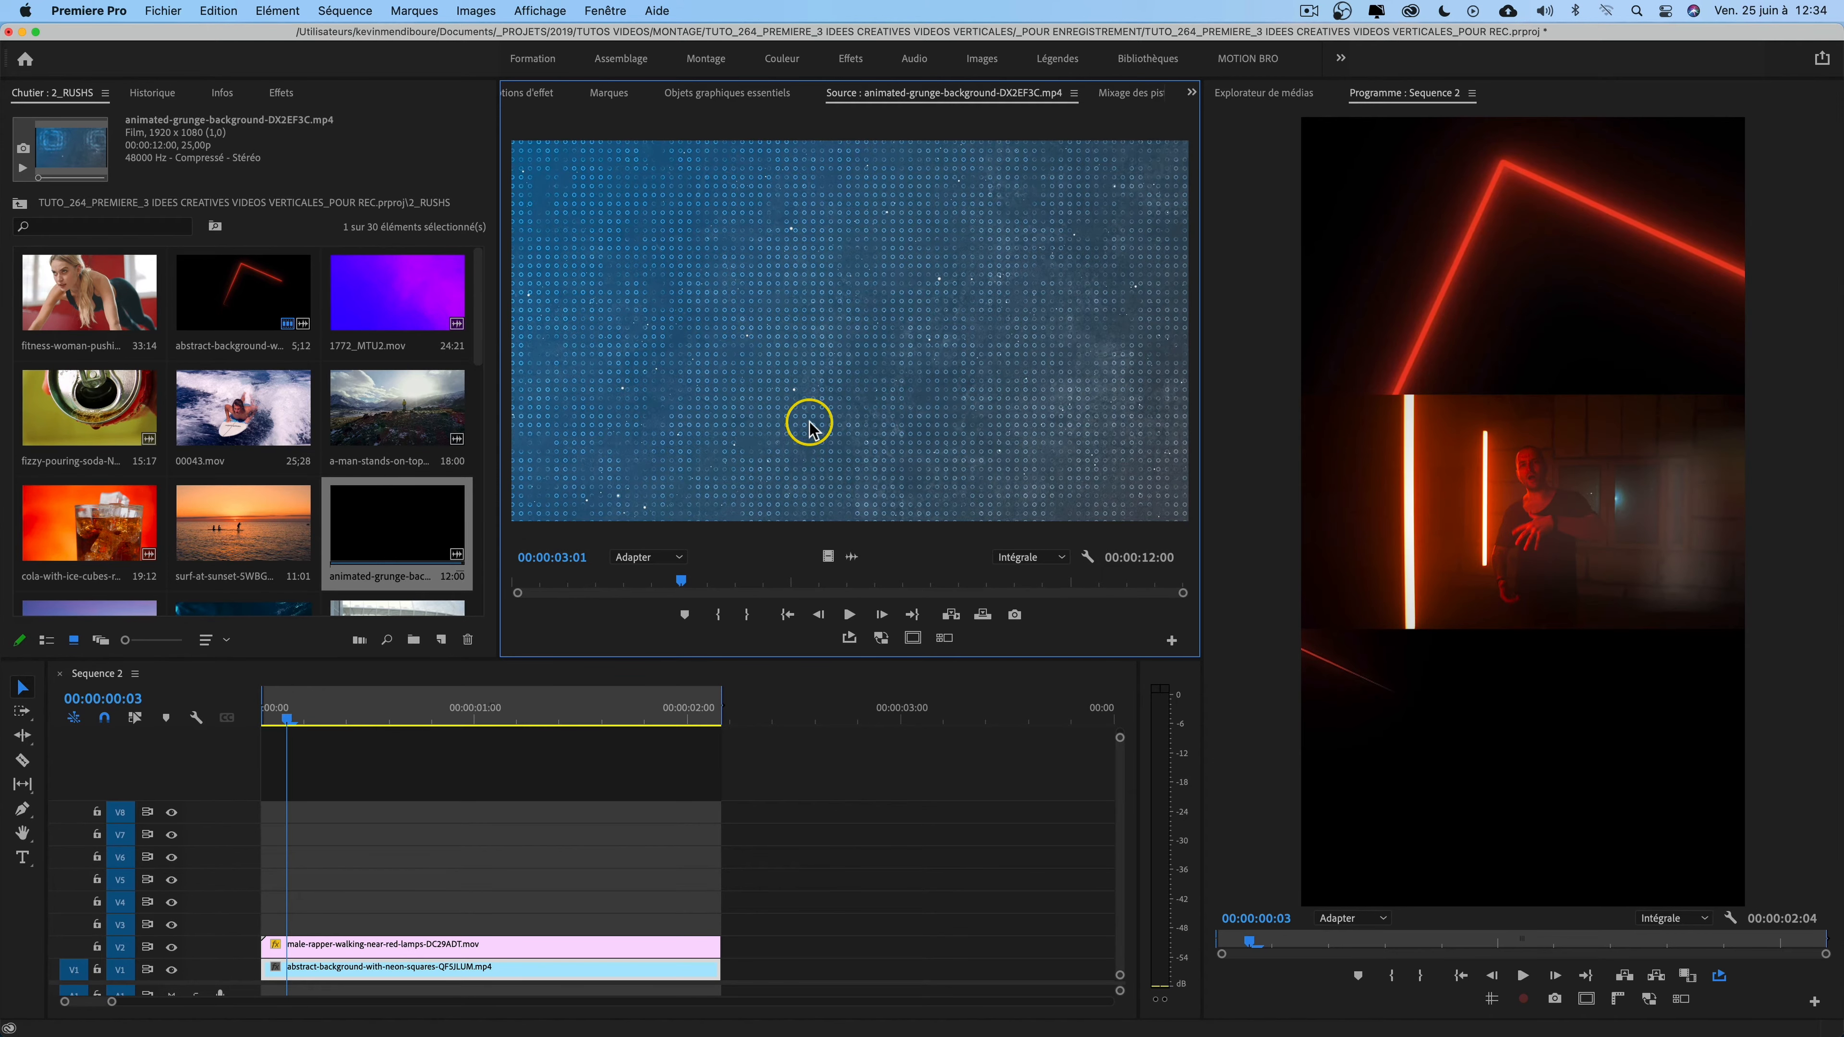
- Replace the neon-squares clip on V1 with animated-grunge-background-DX2EF3C.mp4
left_click(678, 579)
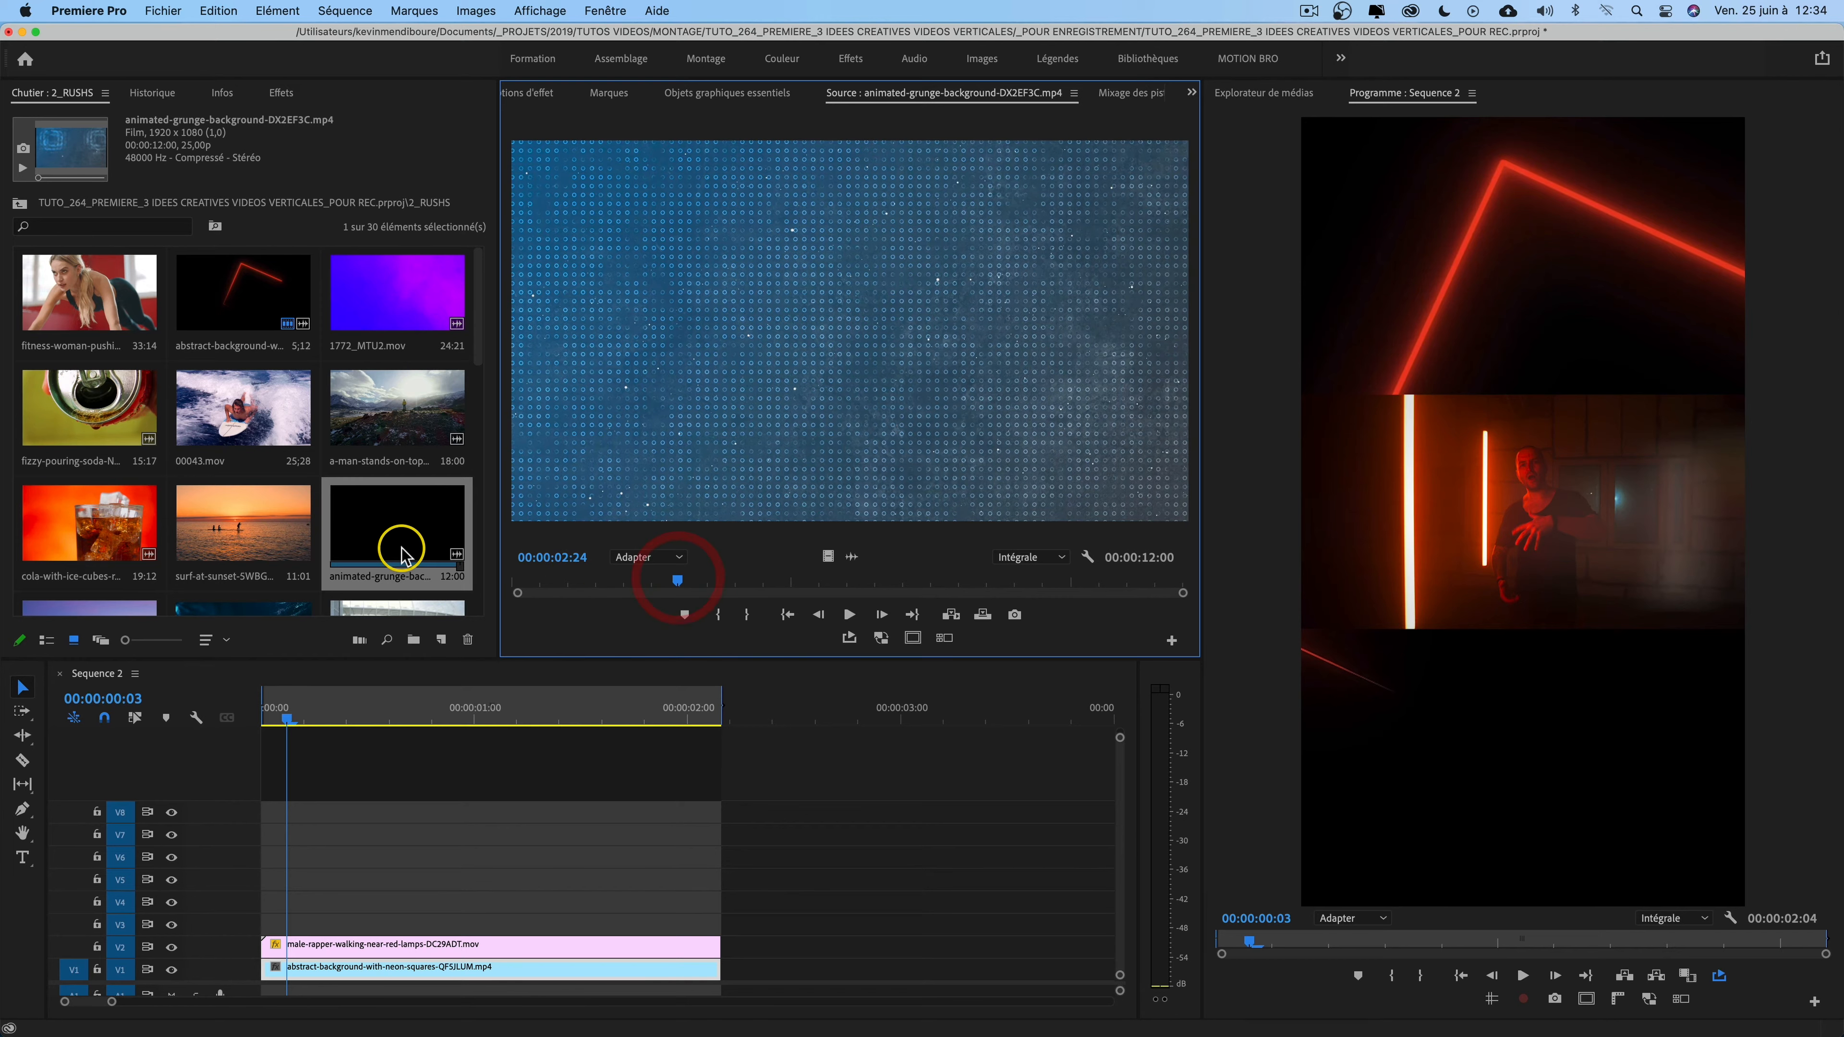
key("alt")
left_click_drag(401, 538, 383, 964)
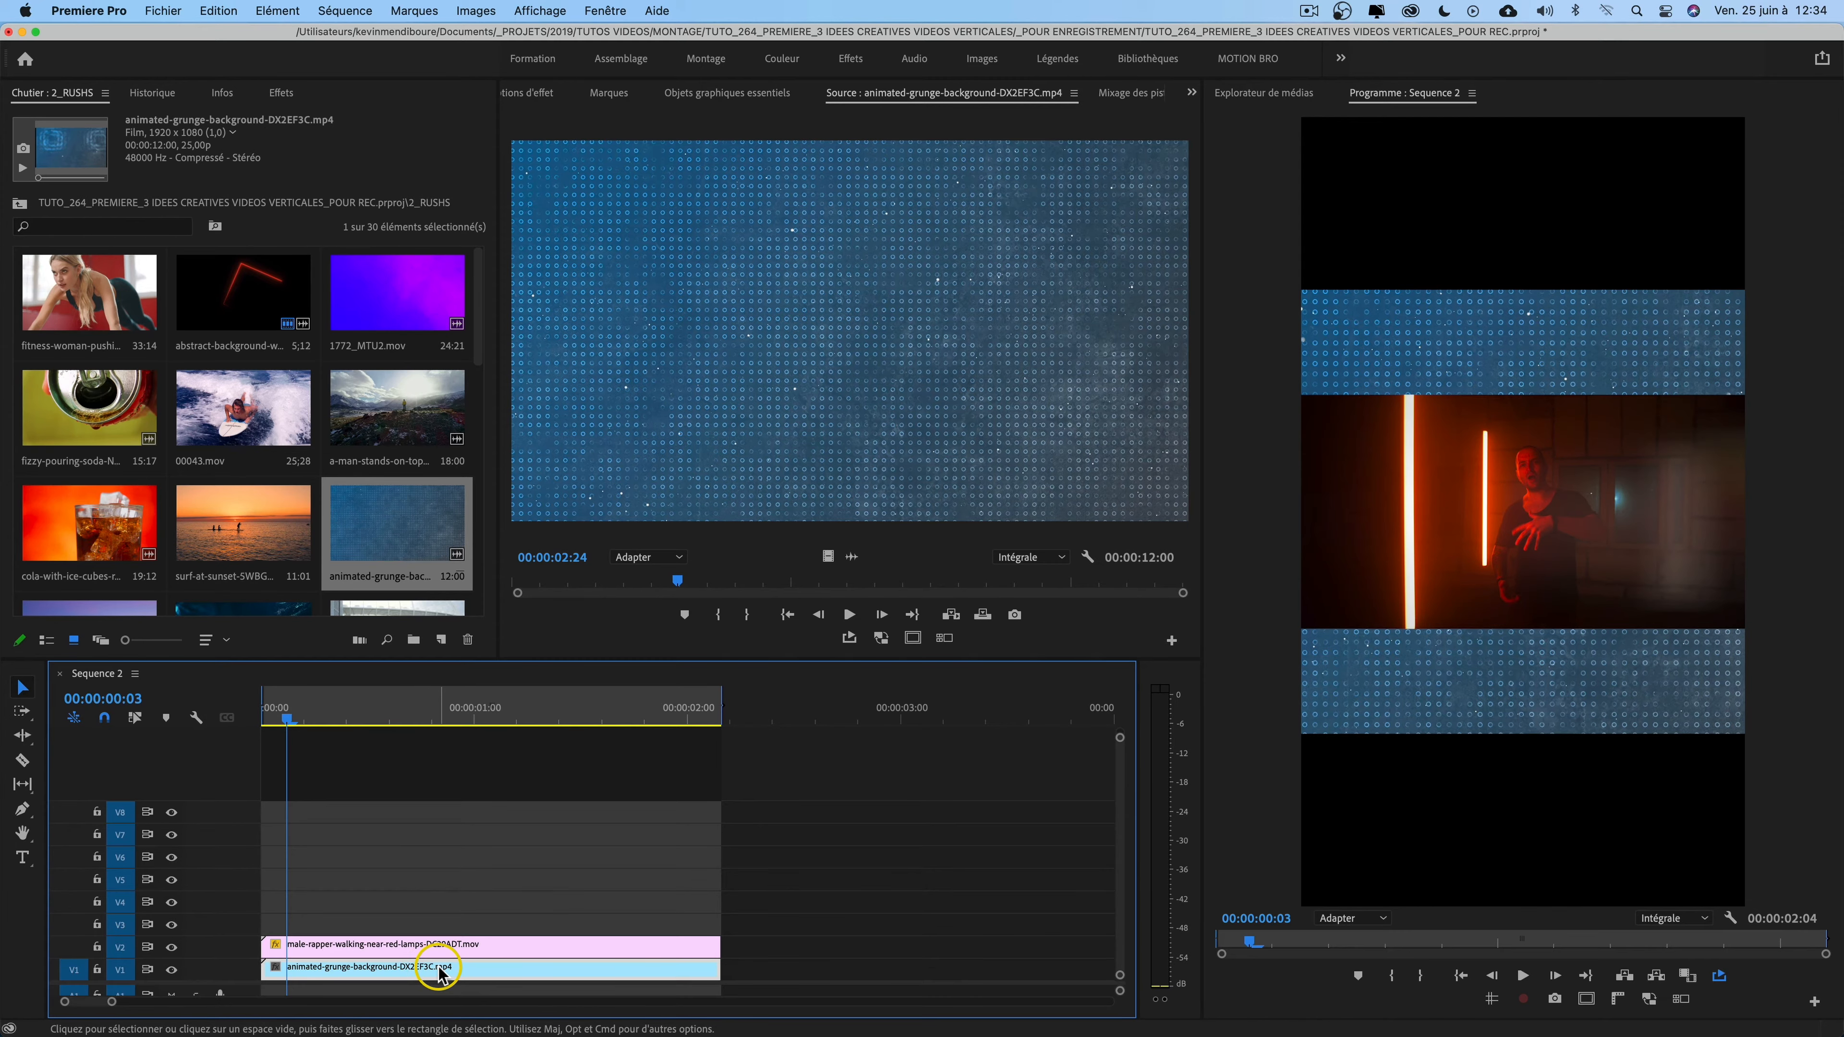
- Try enlarging the grunge background clip with the program view at 25 %, and undo the scale change
key("super+z")
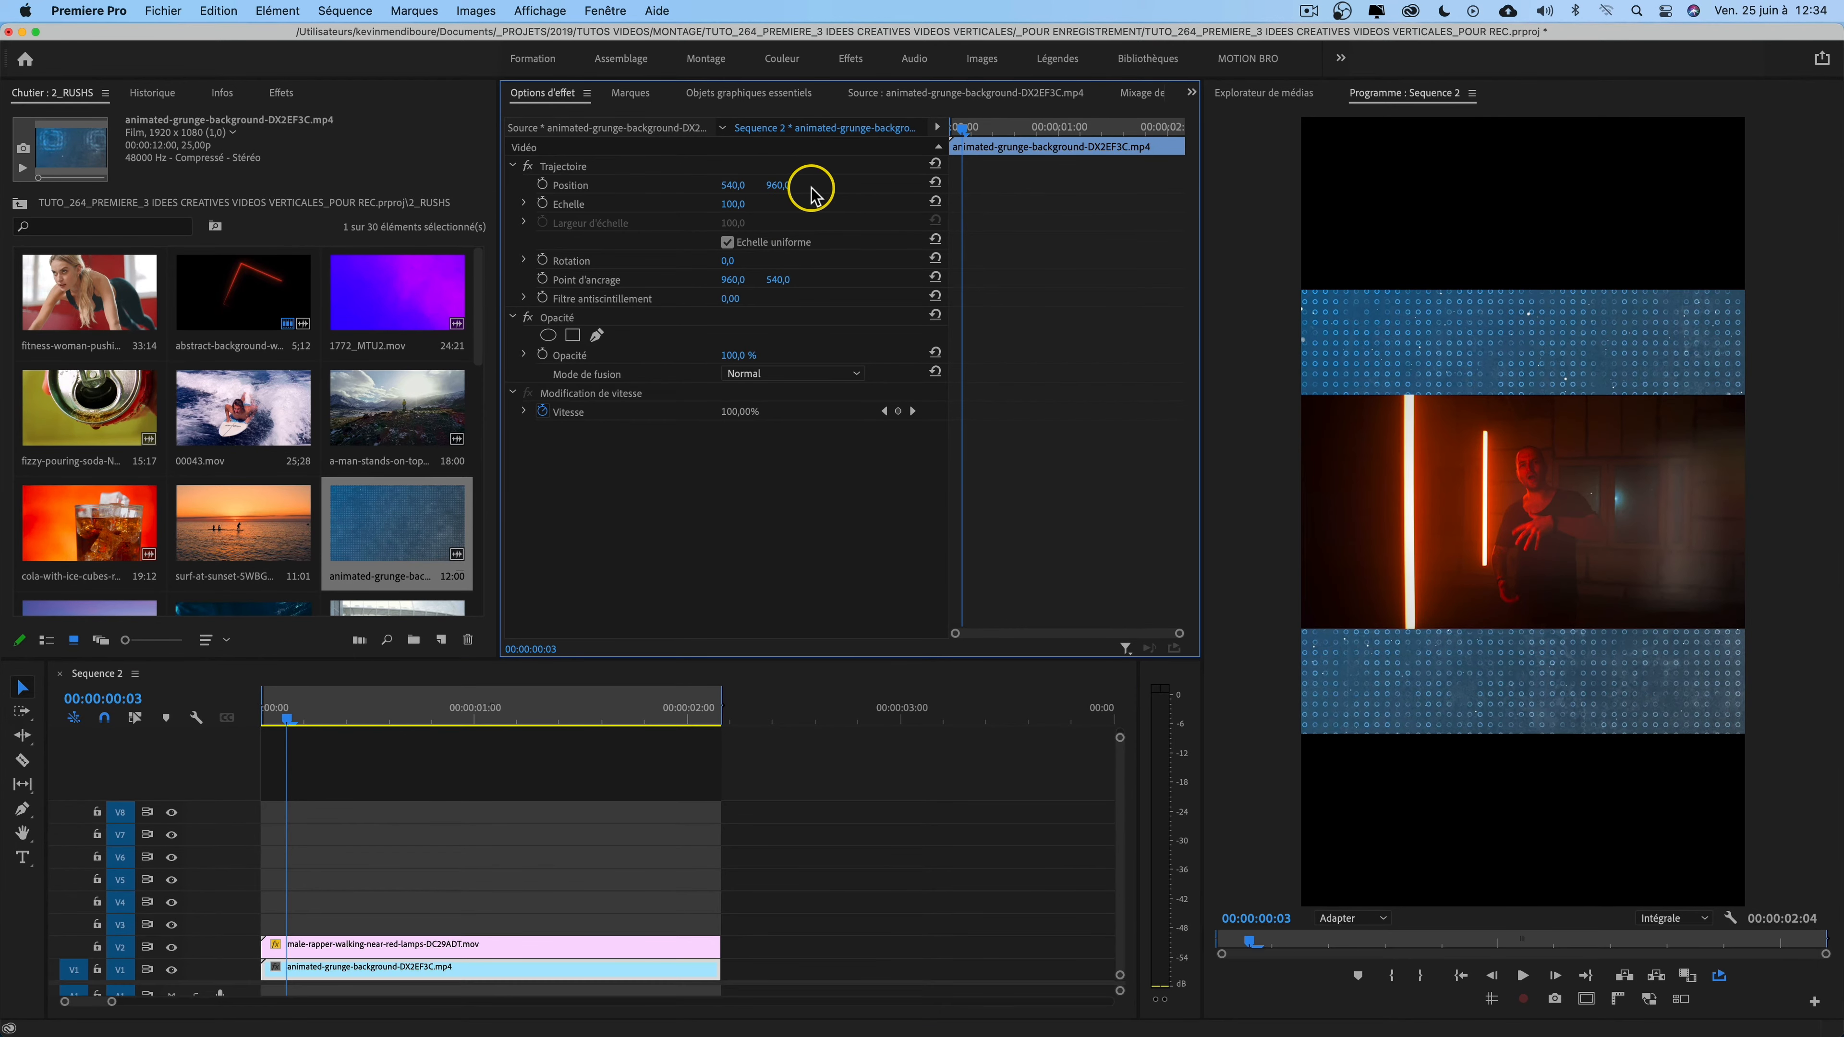
key("super+z")
left_click(567, 167)
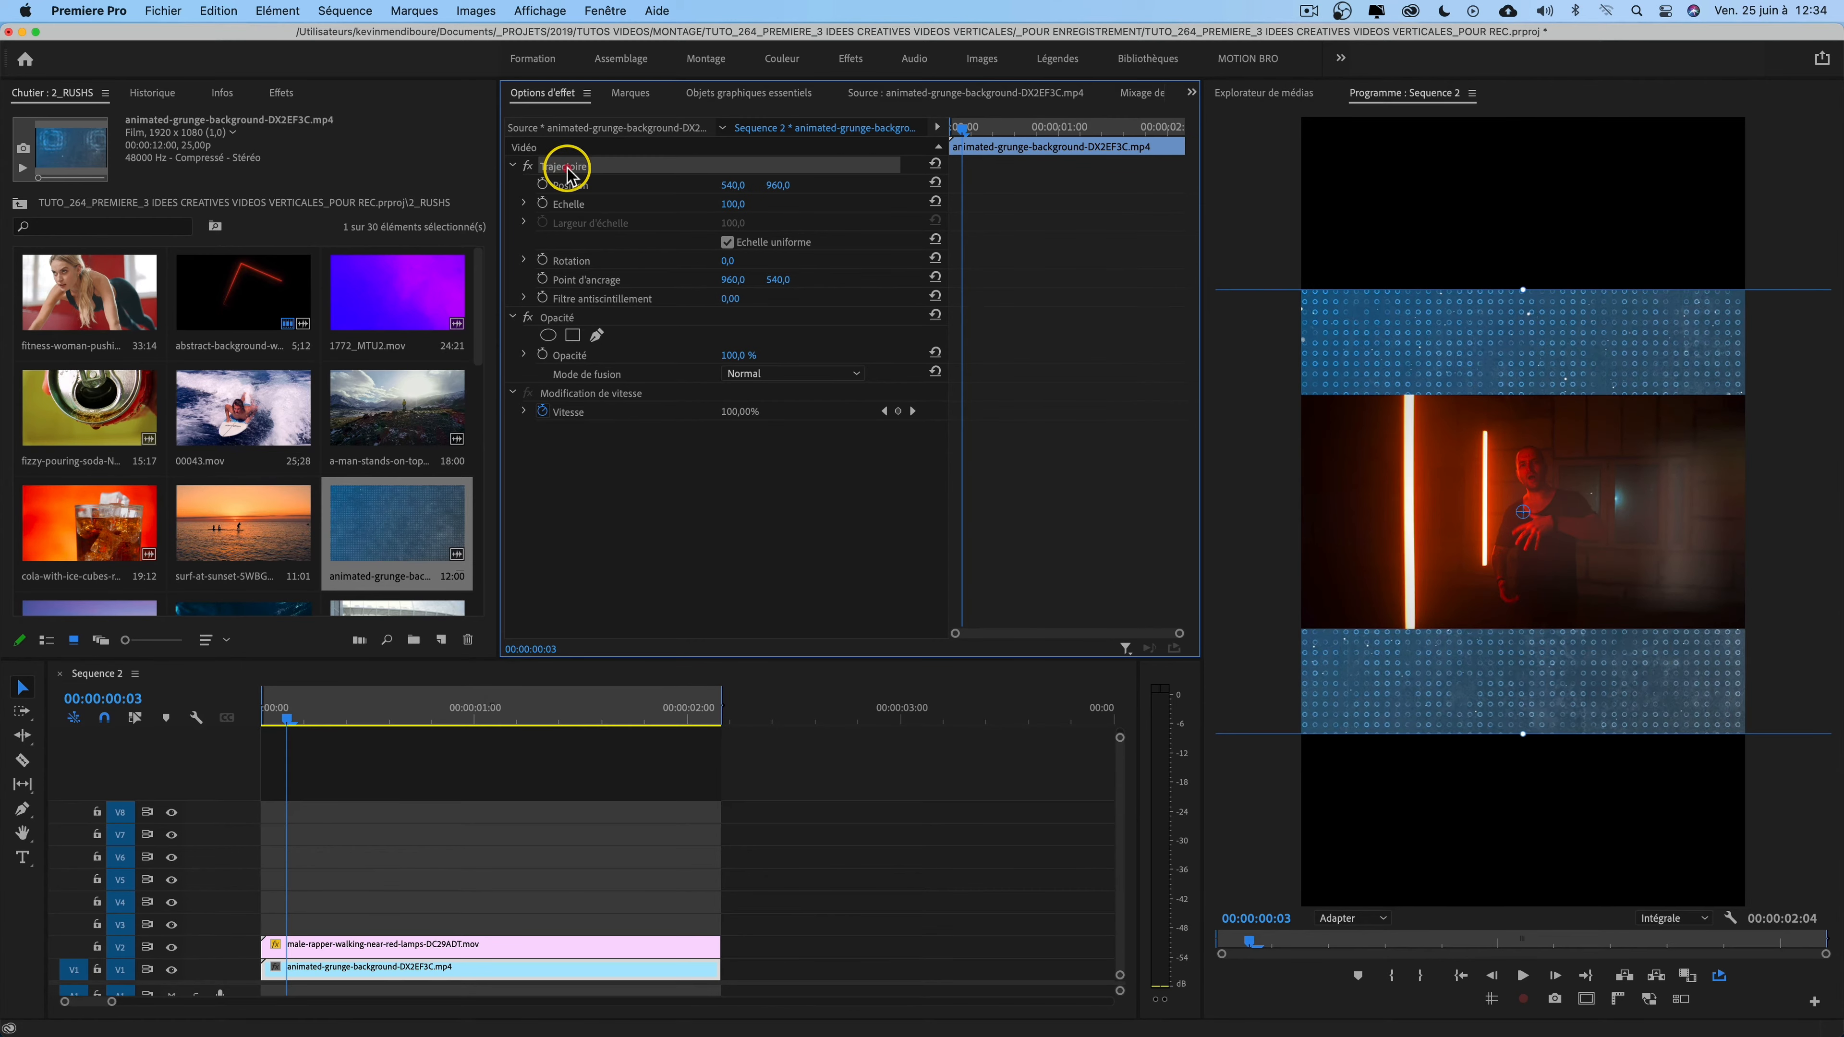
left_click(1354, 920)
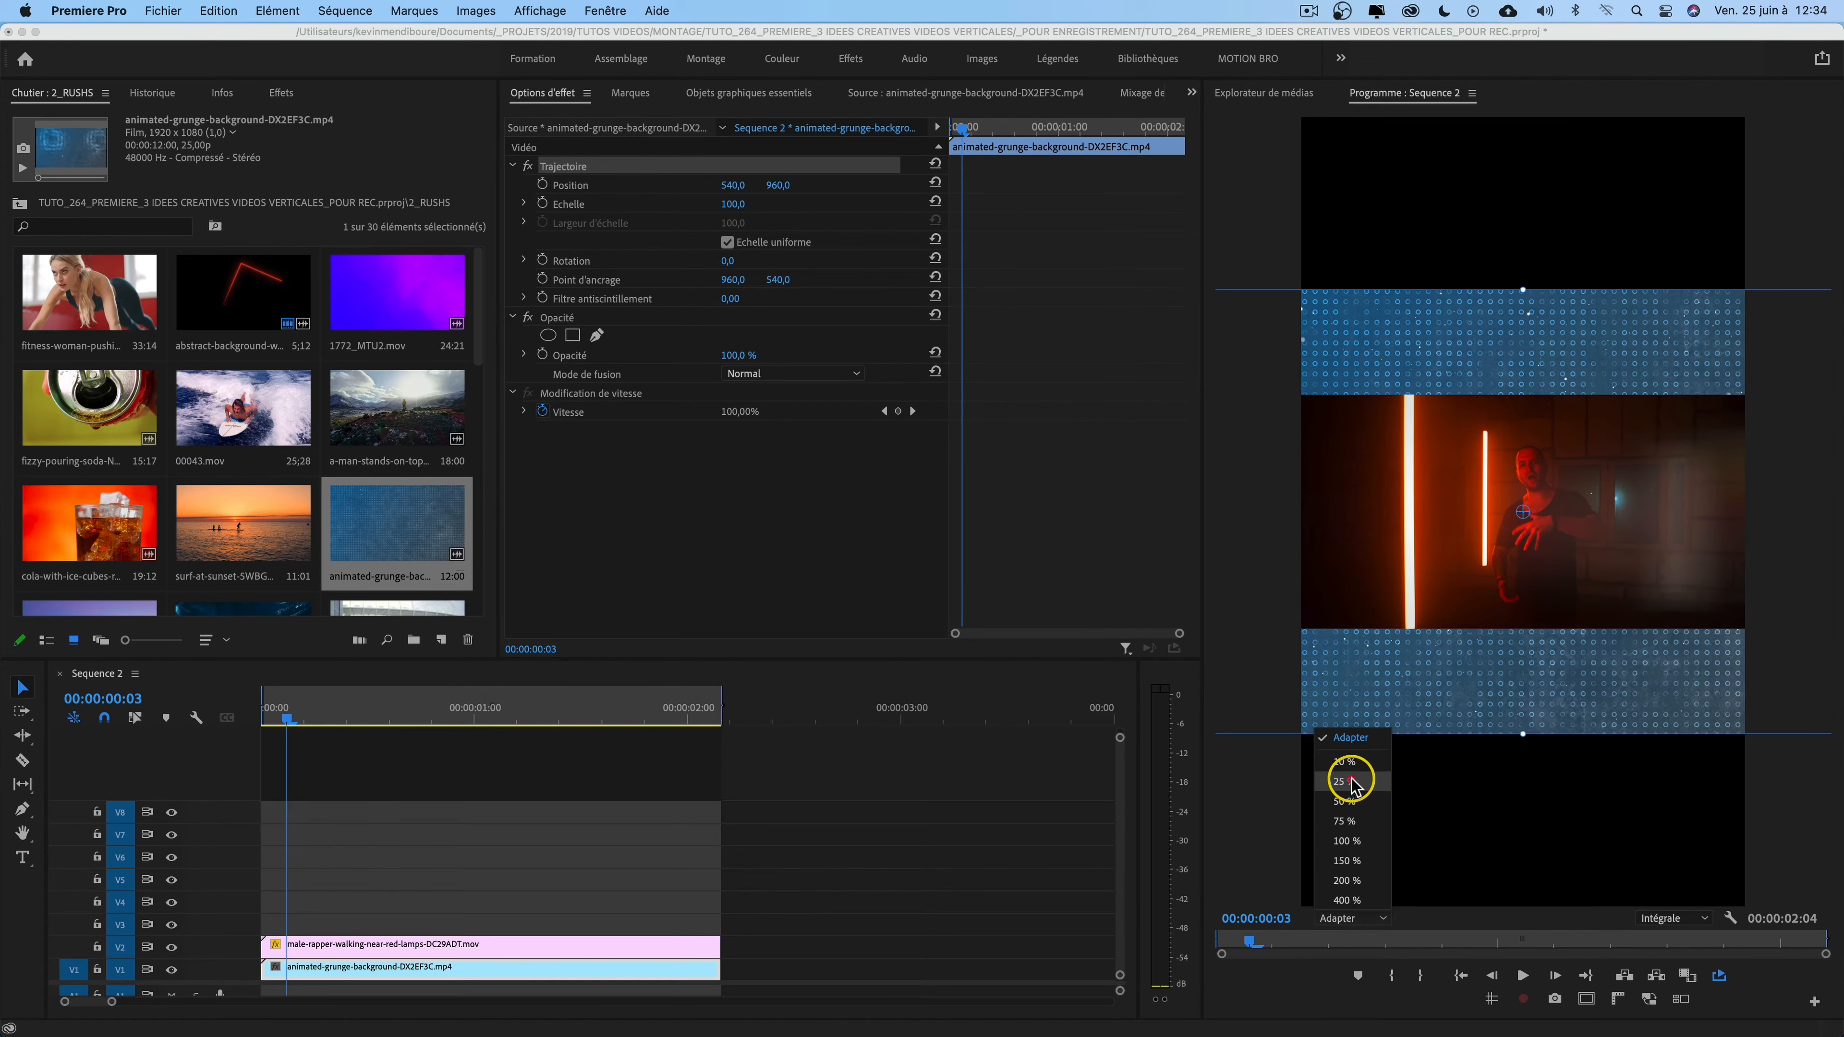
left_click(1352, 779)
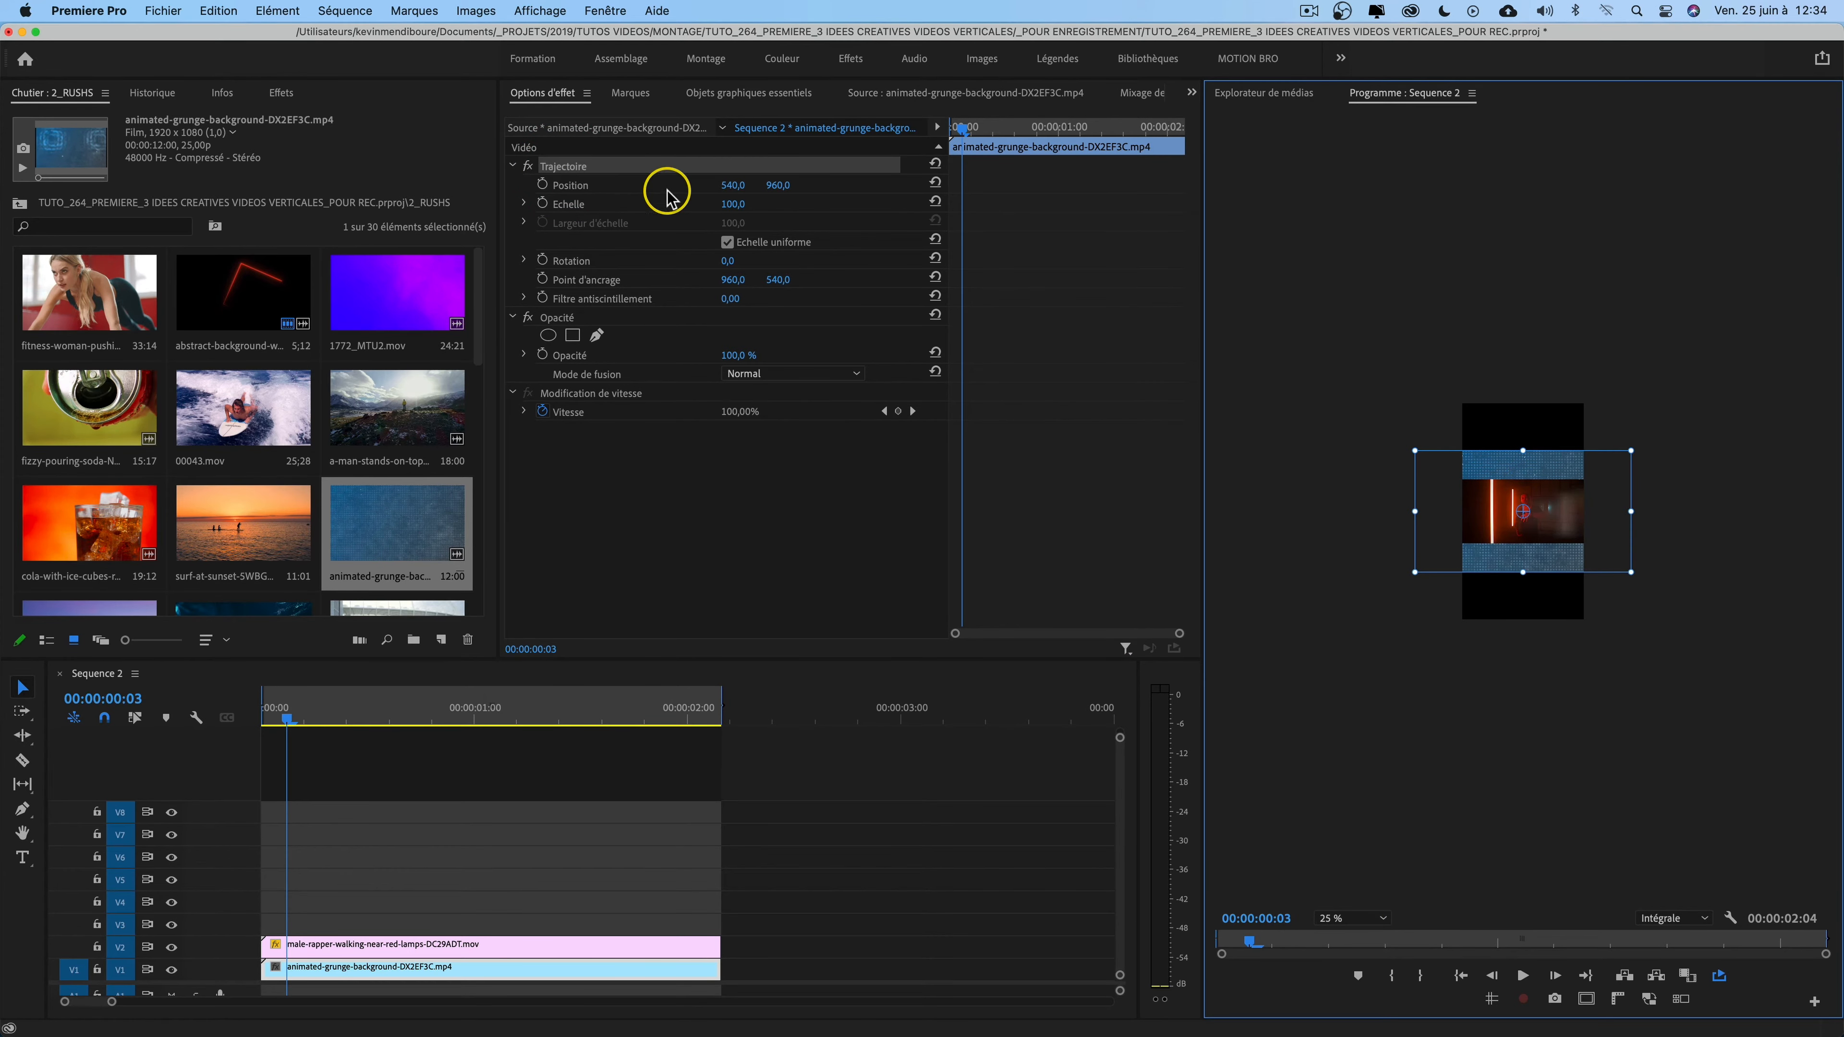
left_click_drag(733, 207, 771, 207)
key("super+z")
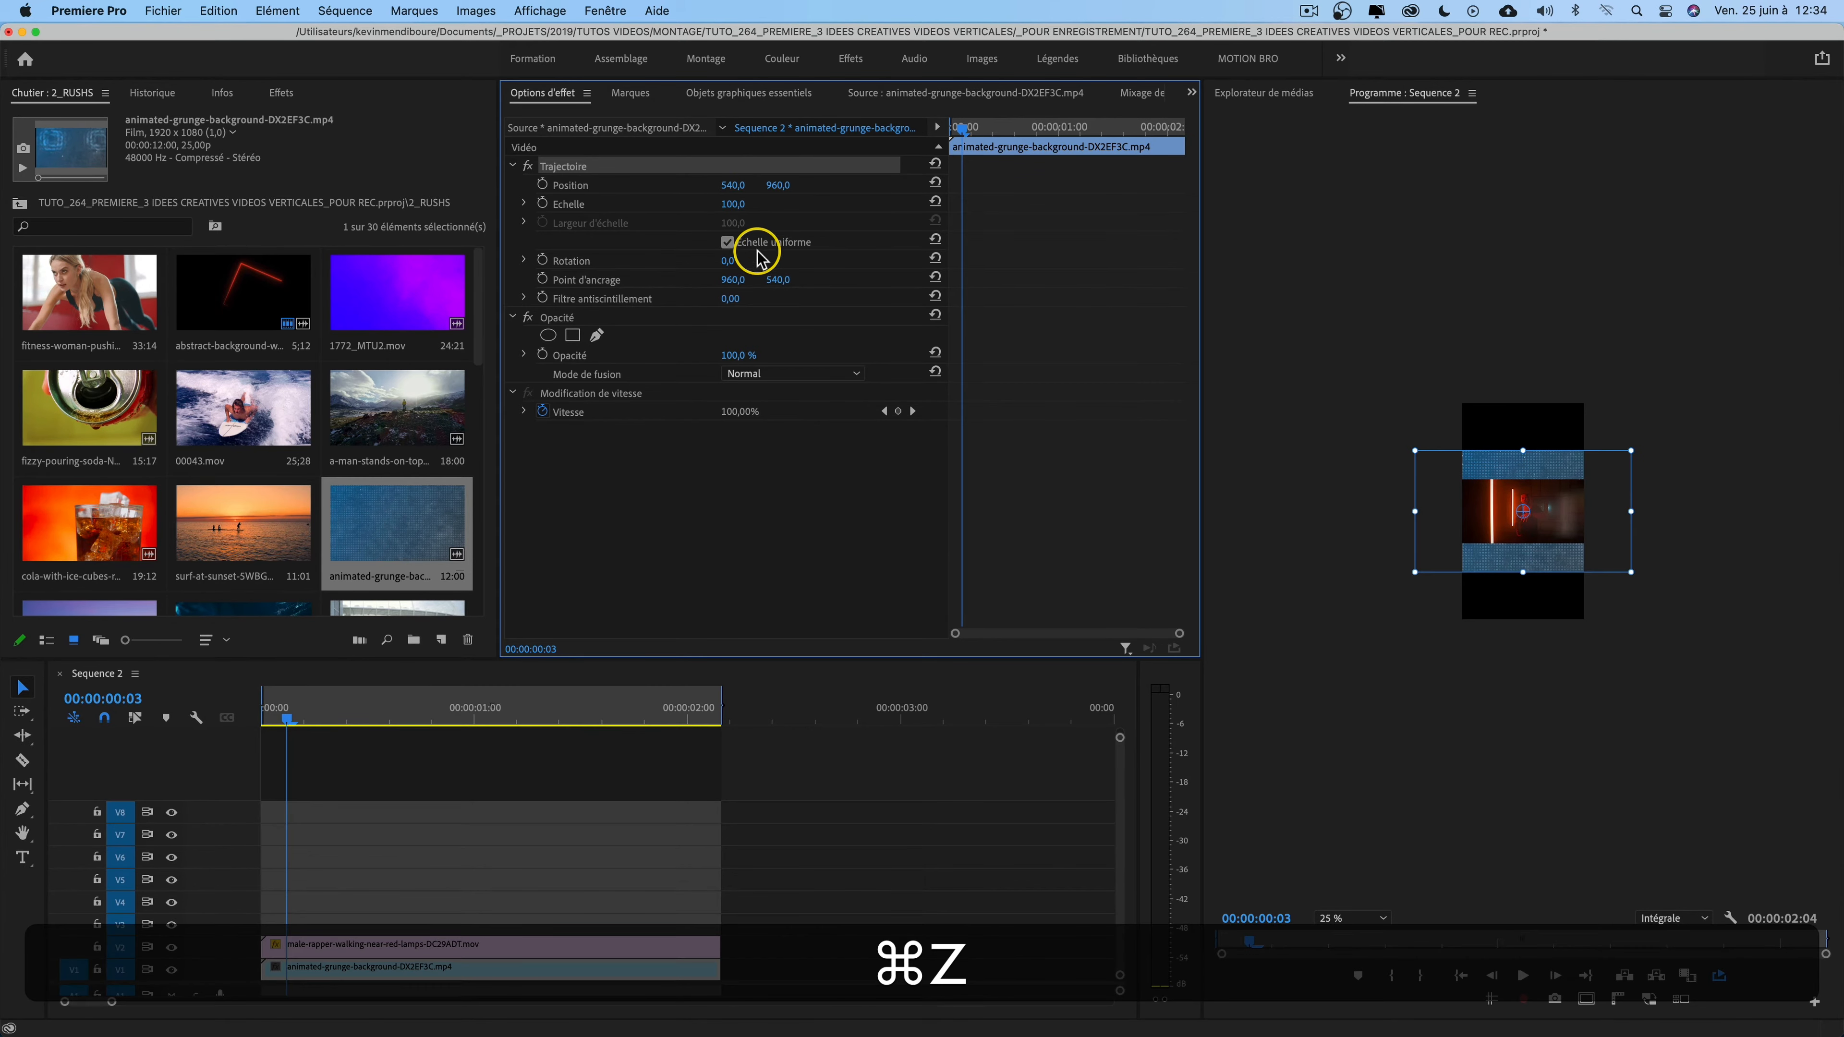
- Set the grunge background clip's rotation to 90° and preview the sequence at fit-to-window size
left_click_drag(727, 260, 727, 260)
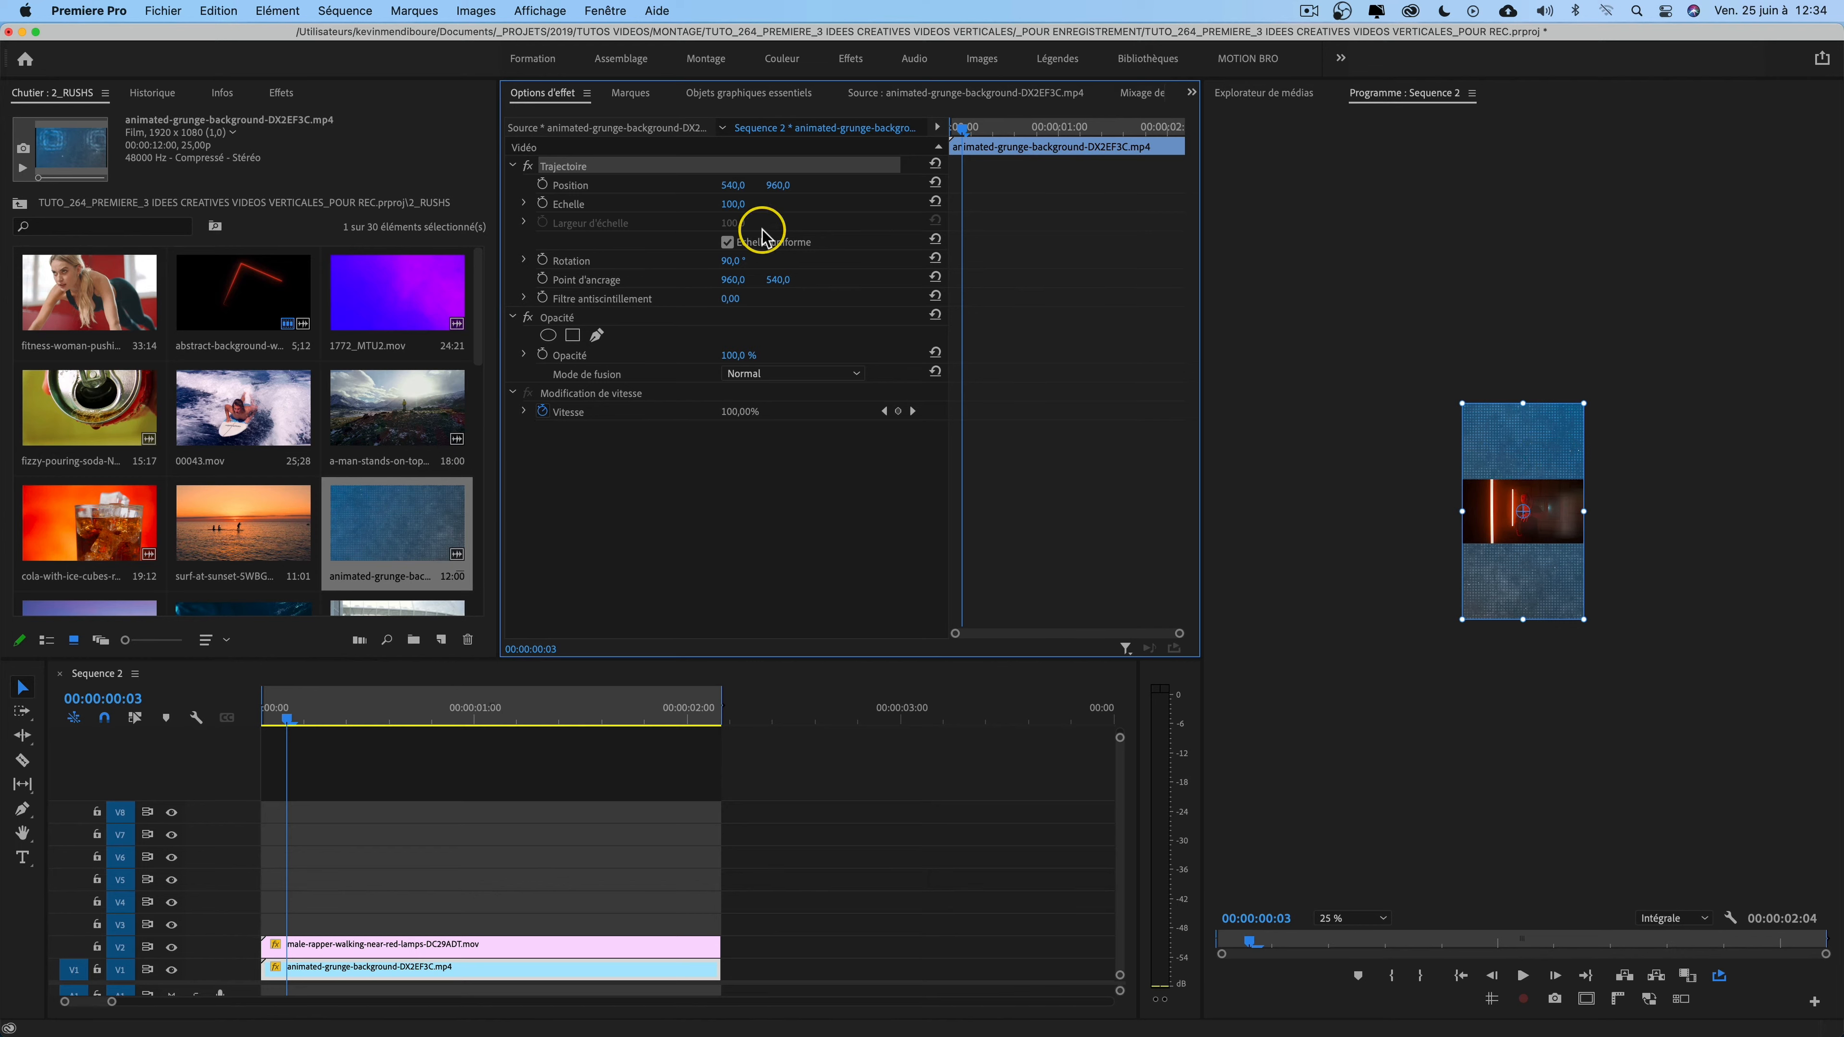
left_click(1351, 918)
left_click(1341, 742)
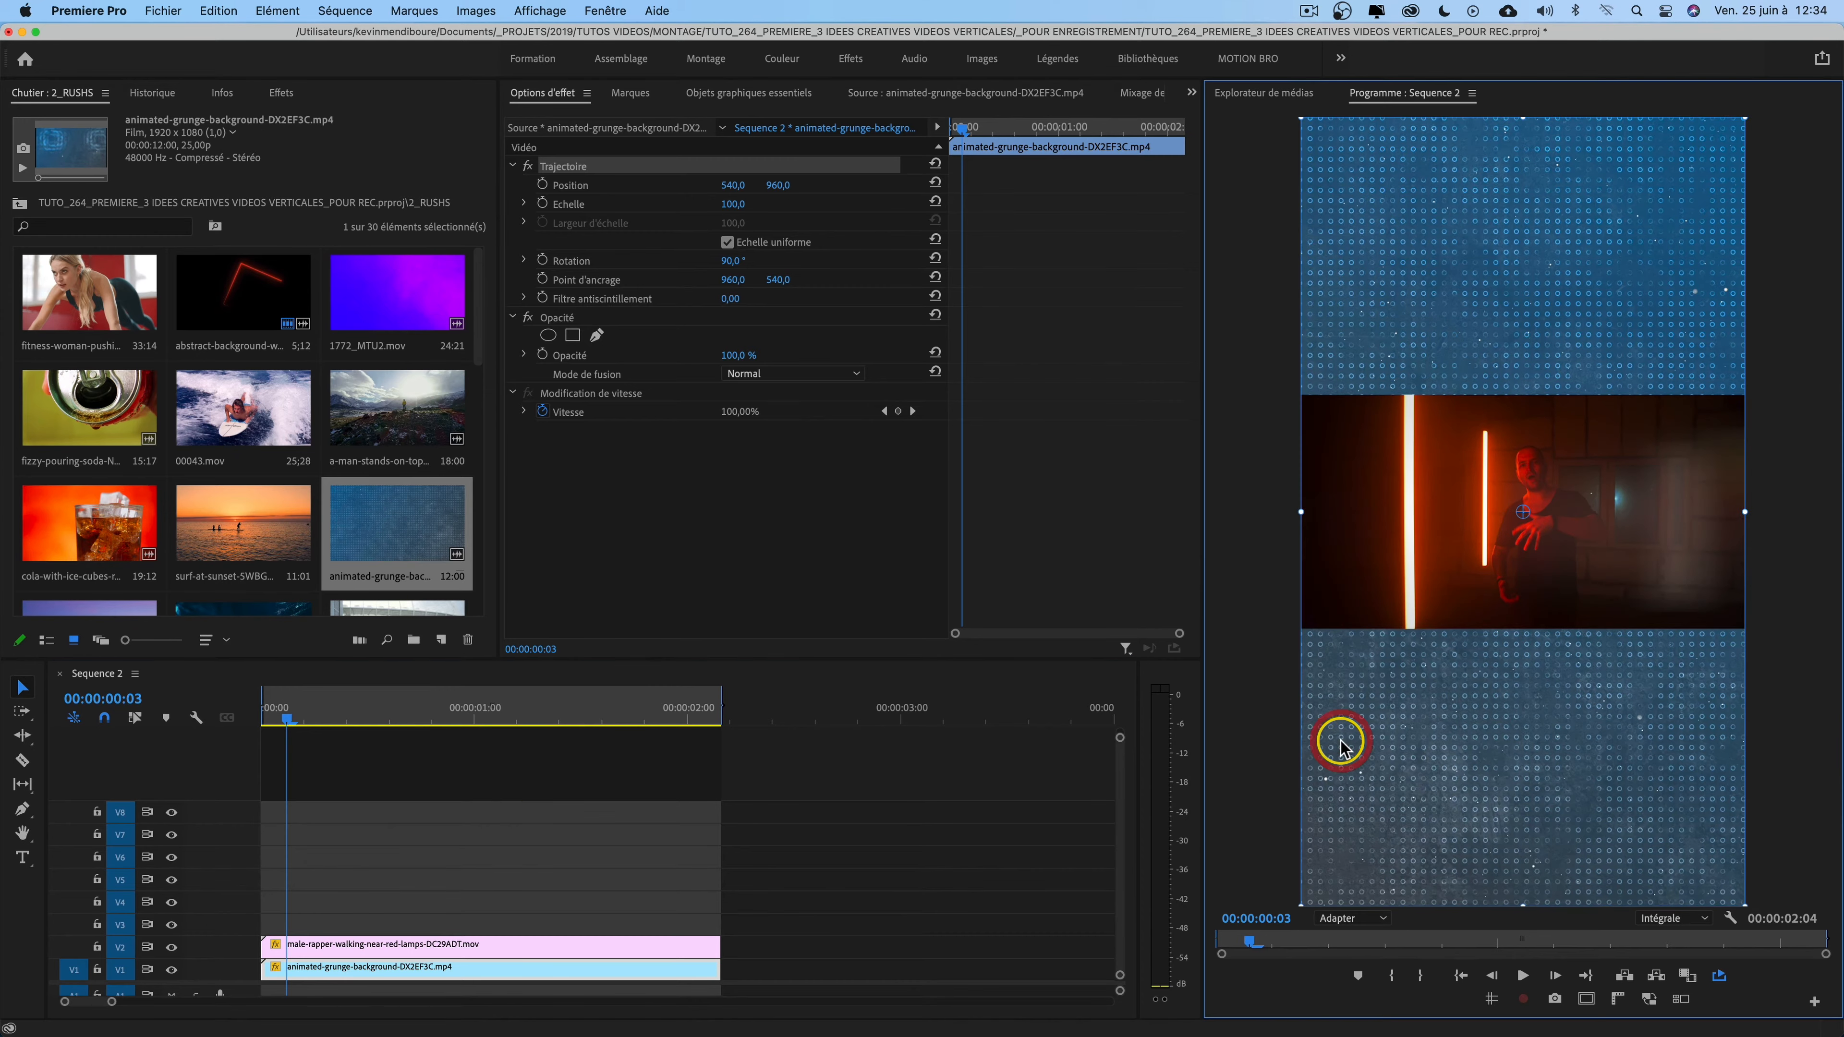
left_click(354, 728)
key("space")
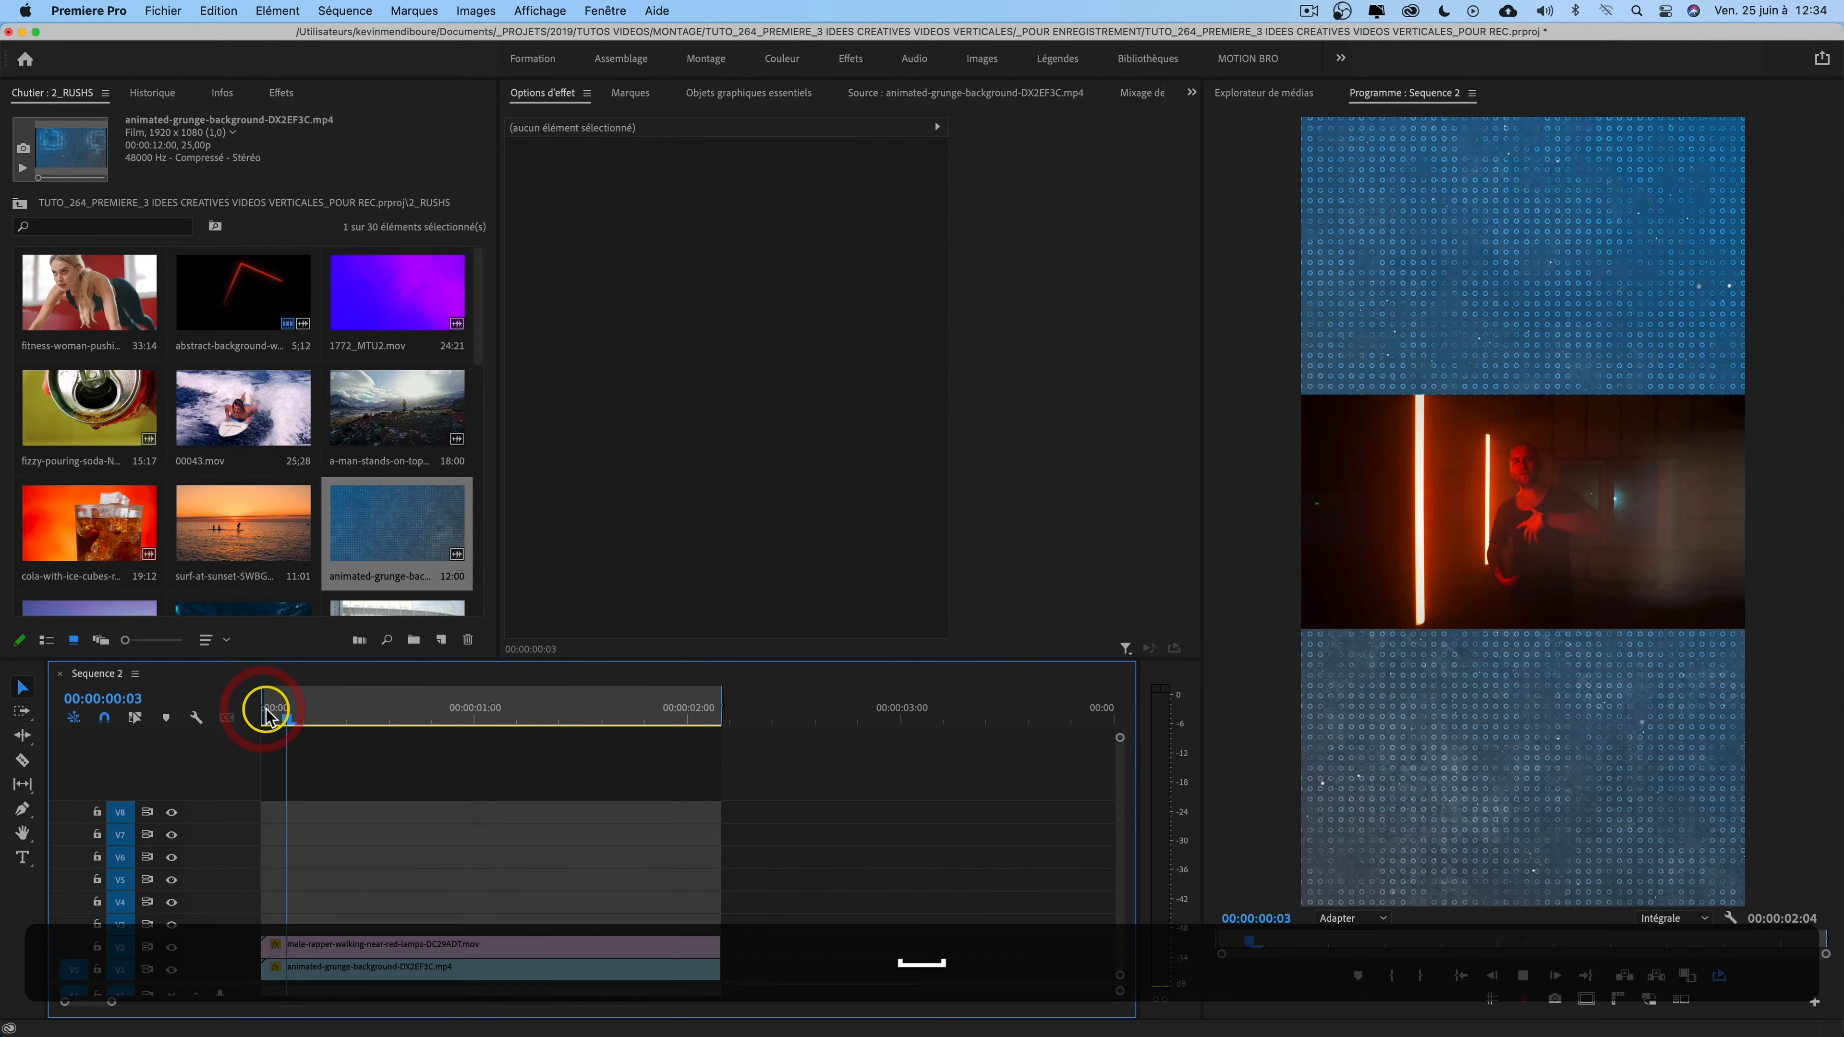
key("space")
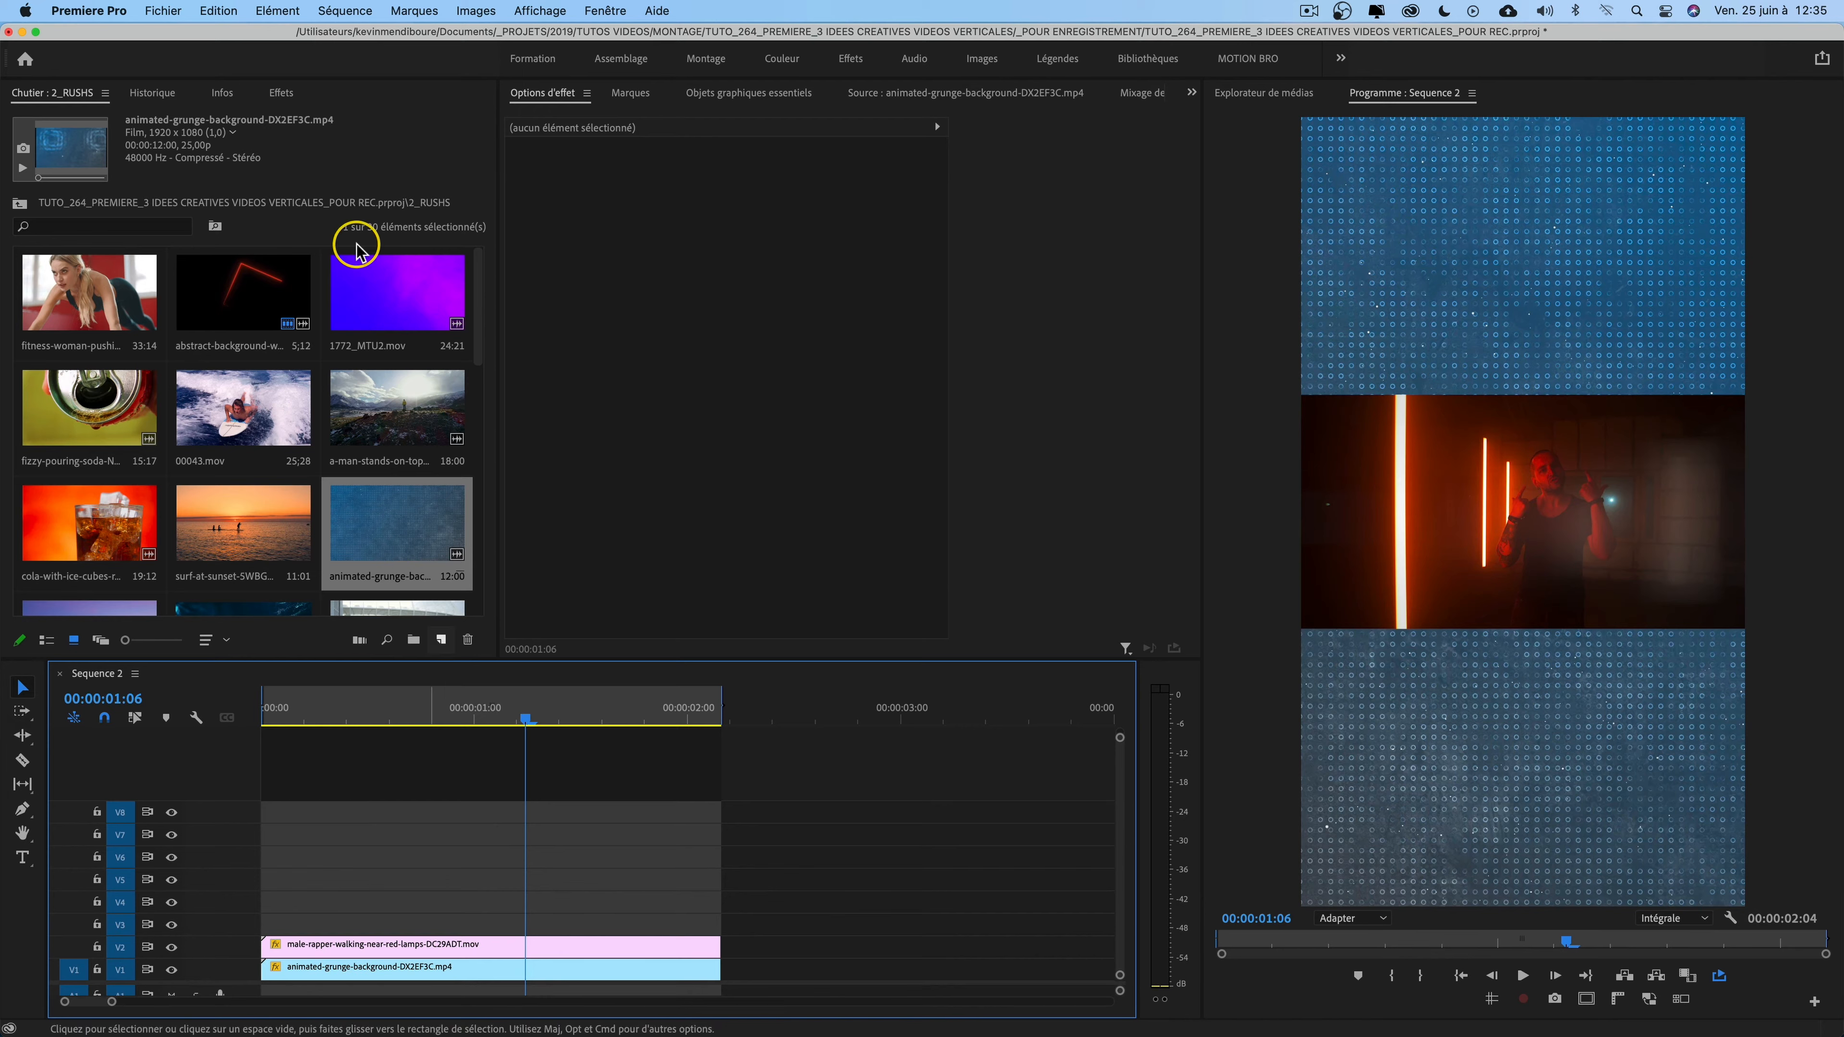
- Apply Balance des couleurs (TLS) to the grunge background with Teinte 157°, Luminosité -2 and Saturation 6
left_click(280, 92)
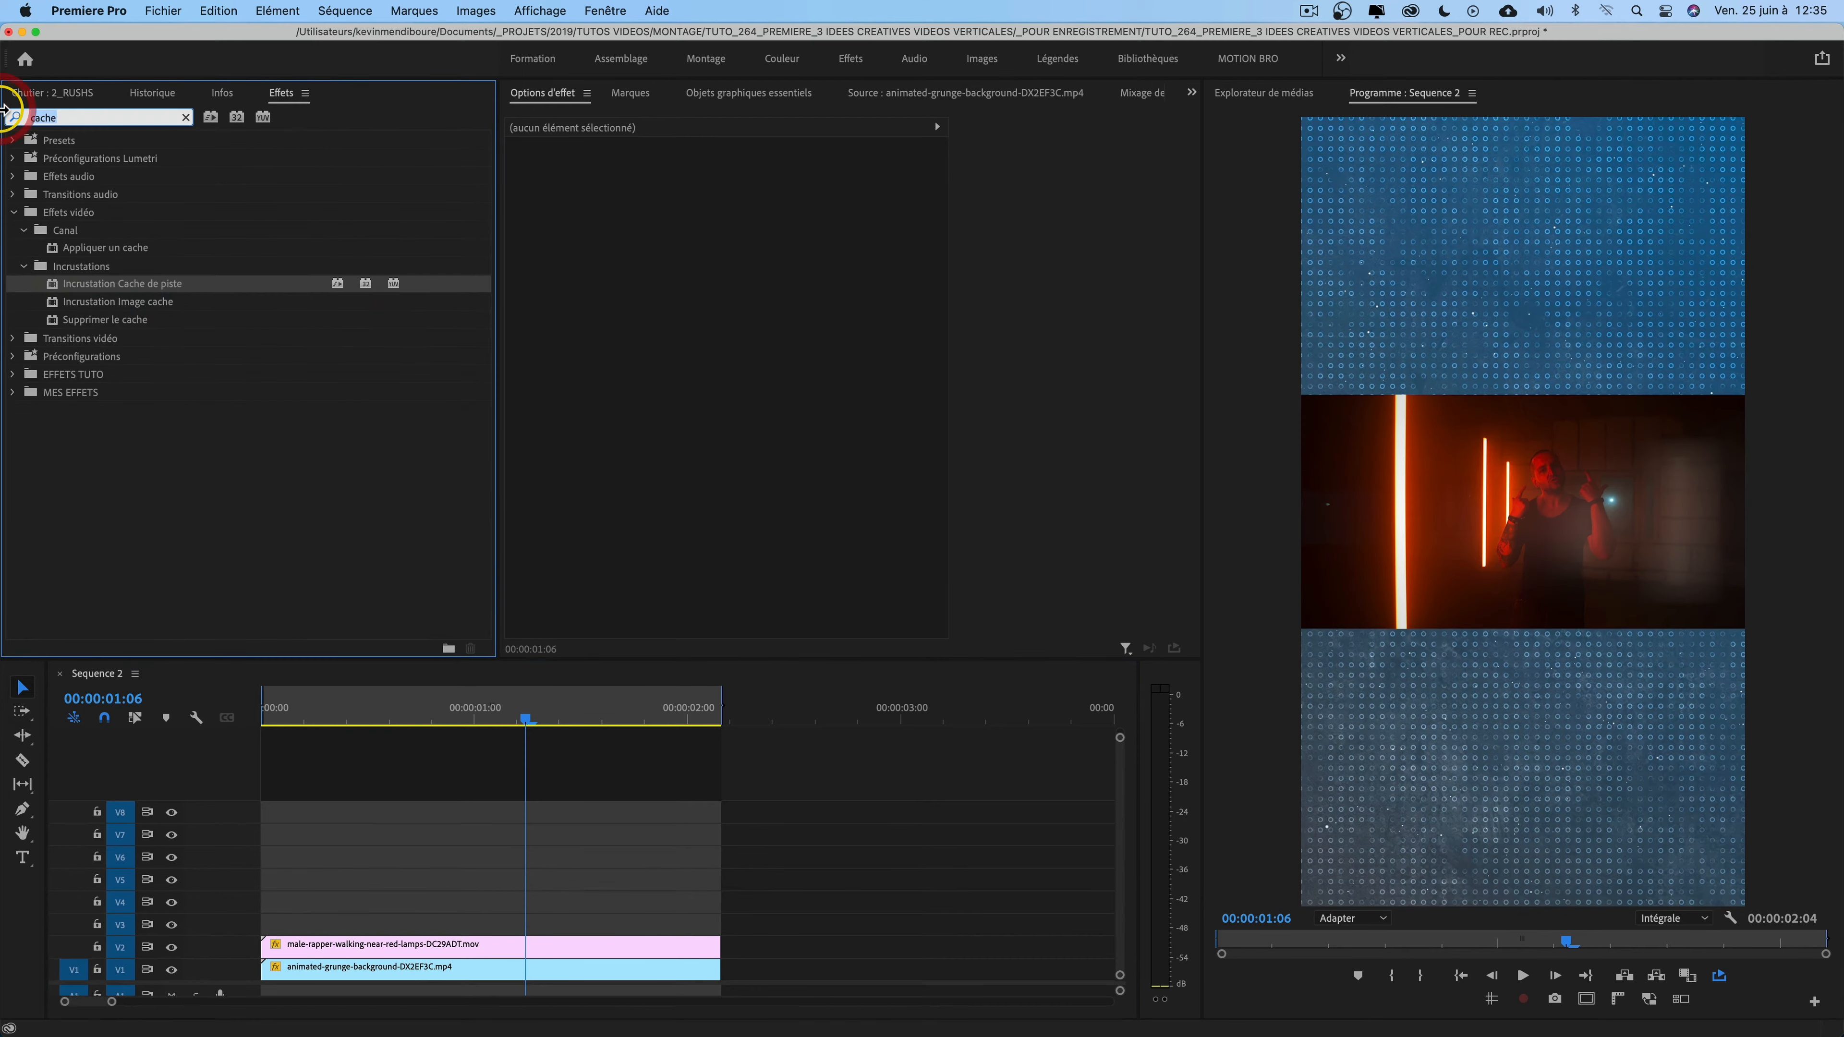
type("tls")
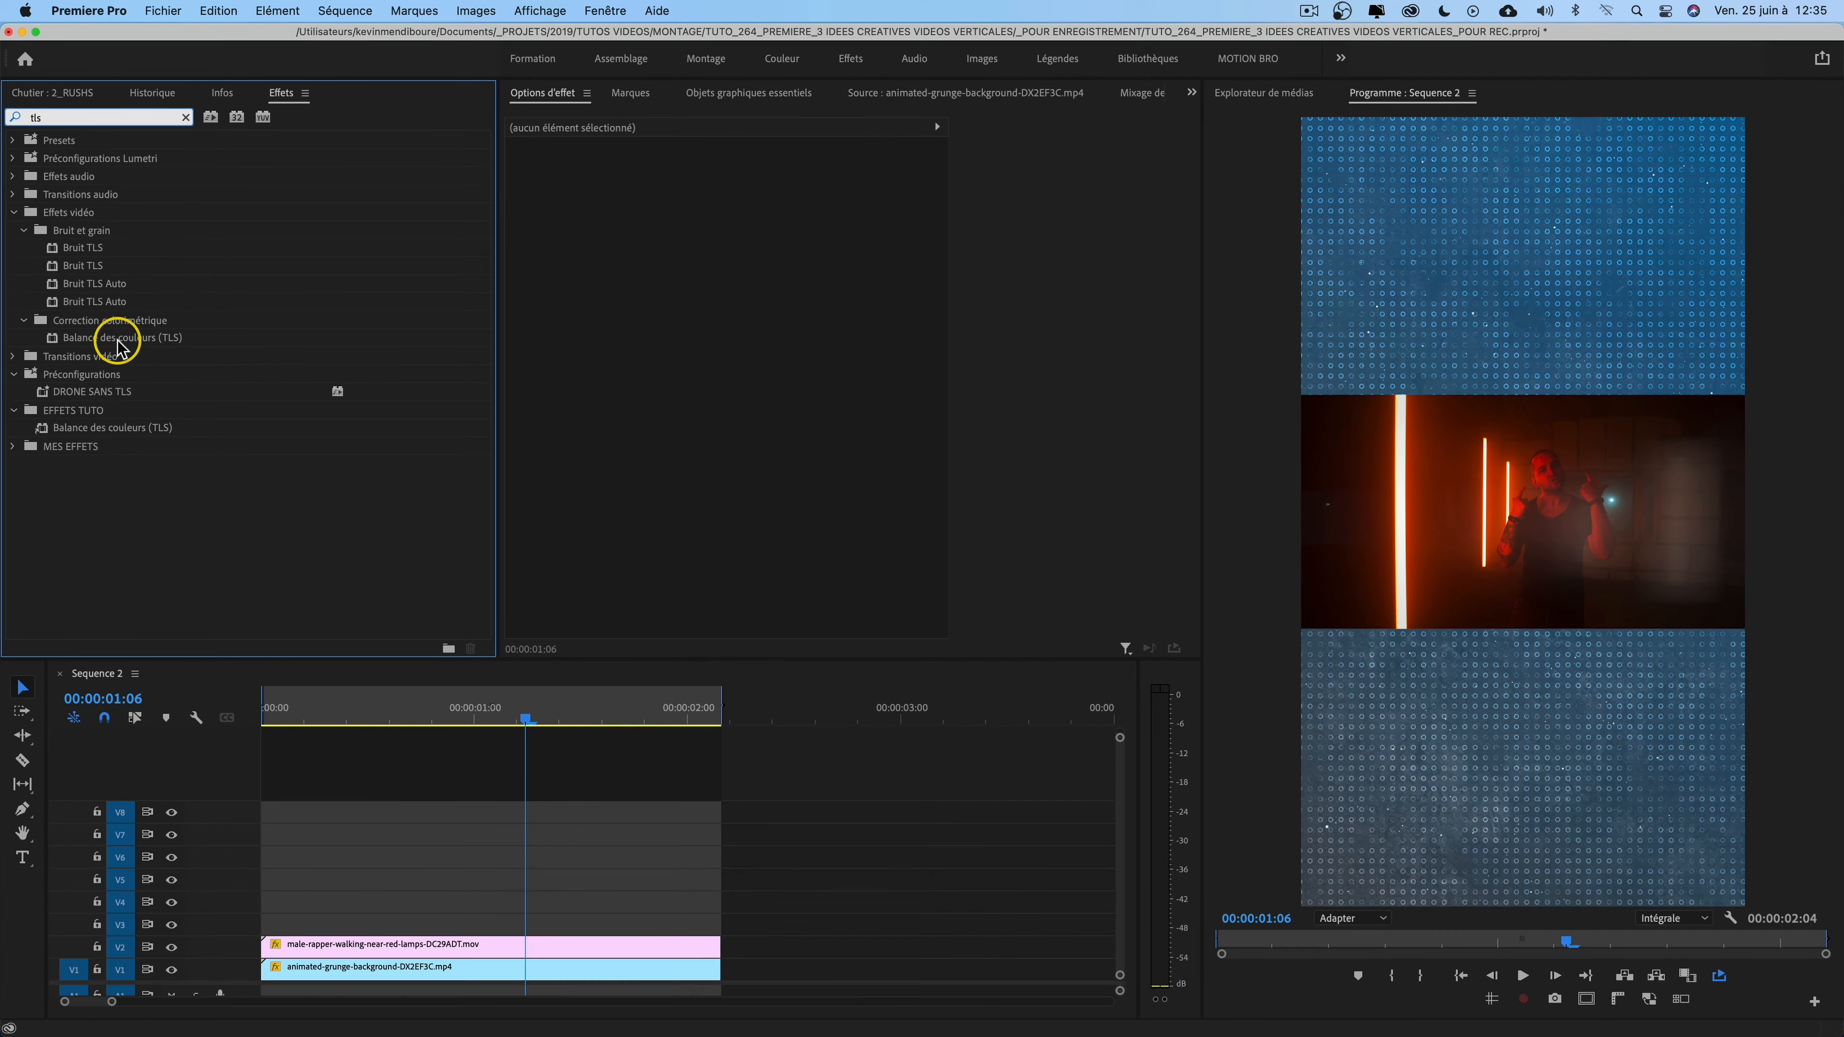
left_click_drag(100, 343, 444, 968)
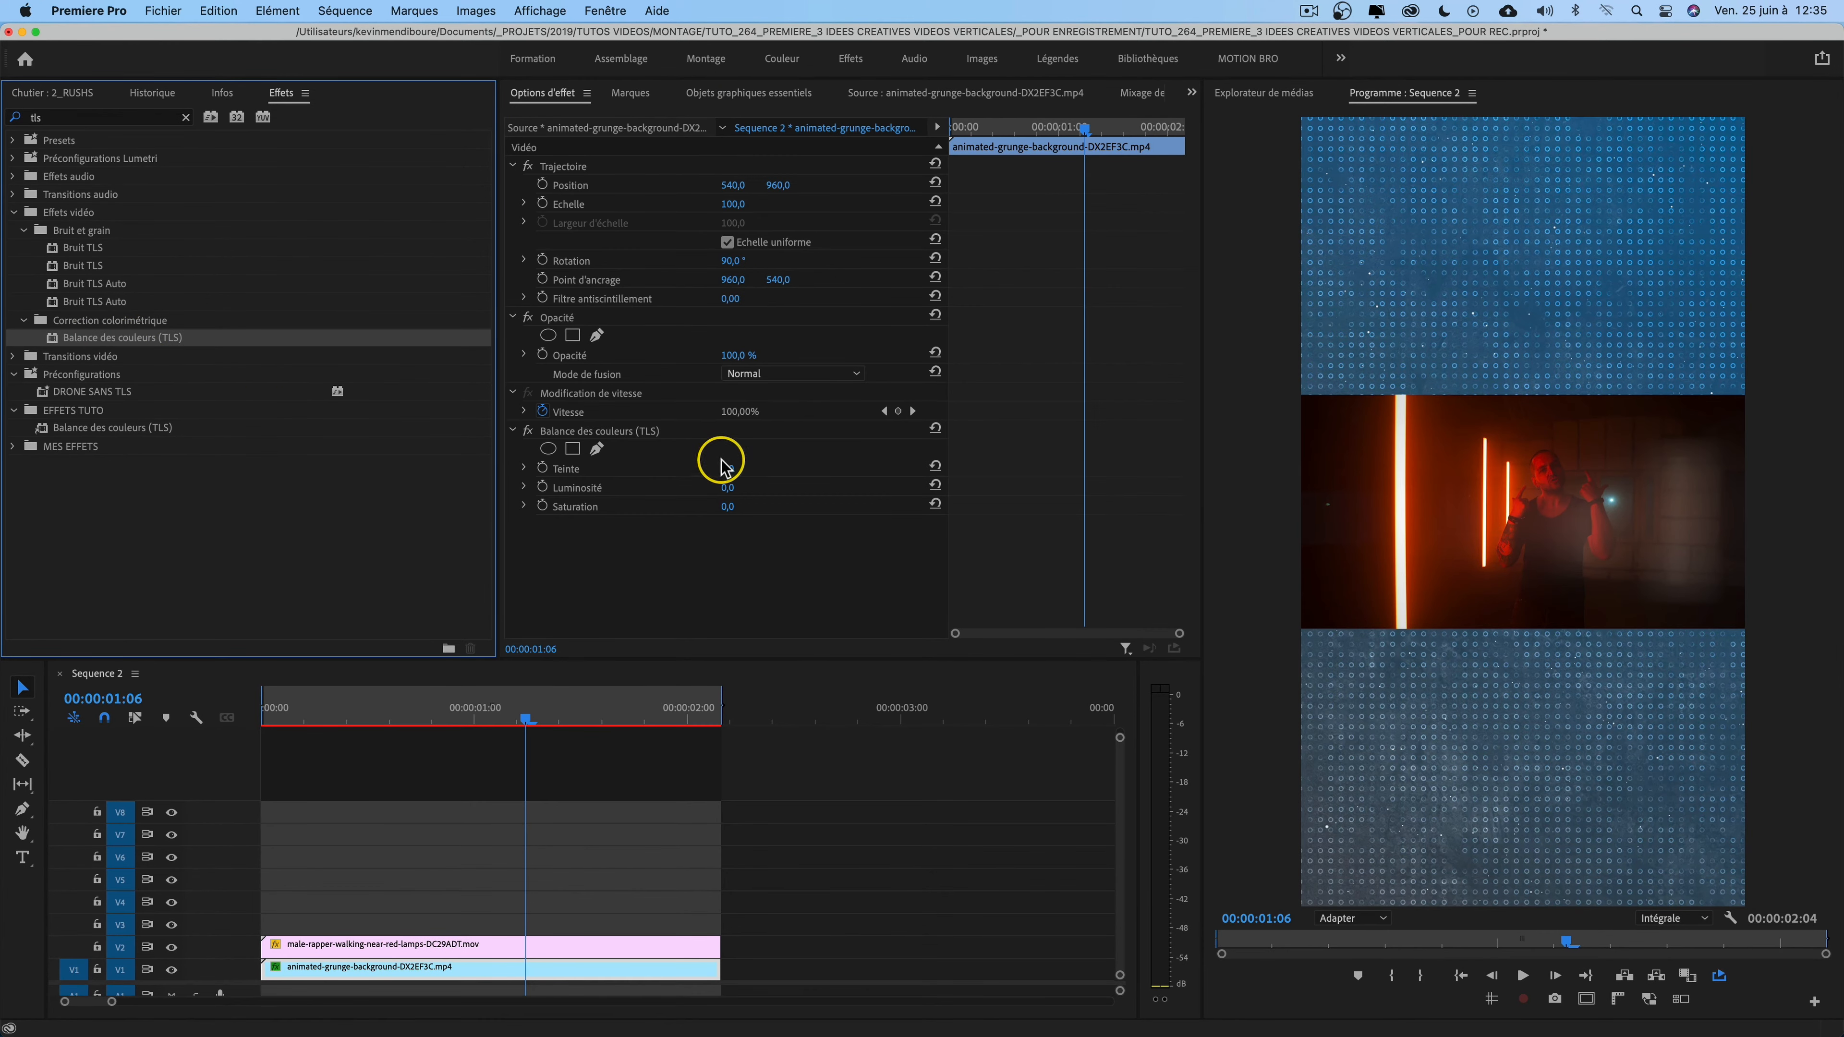
mouse_move(726, 471)
left_mouse_down()
mouse_move(798, 471)
mouse_move(726, 468)
left_mouse_up()
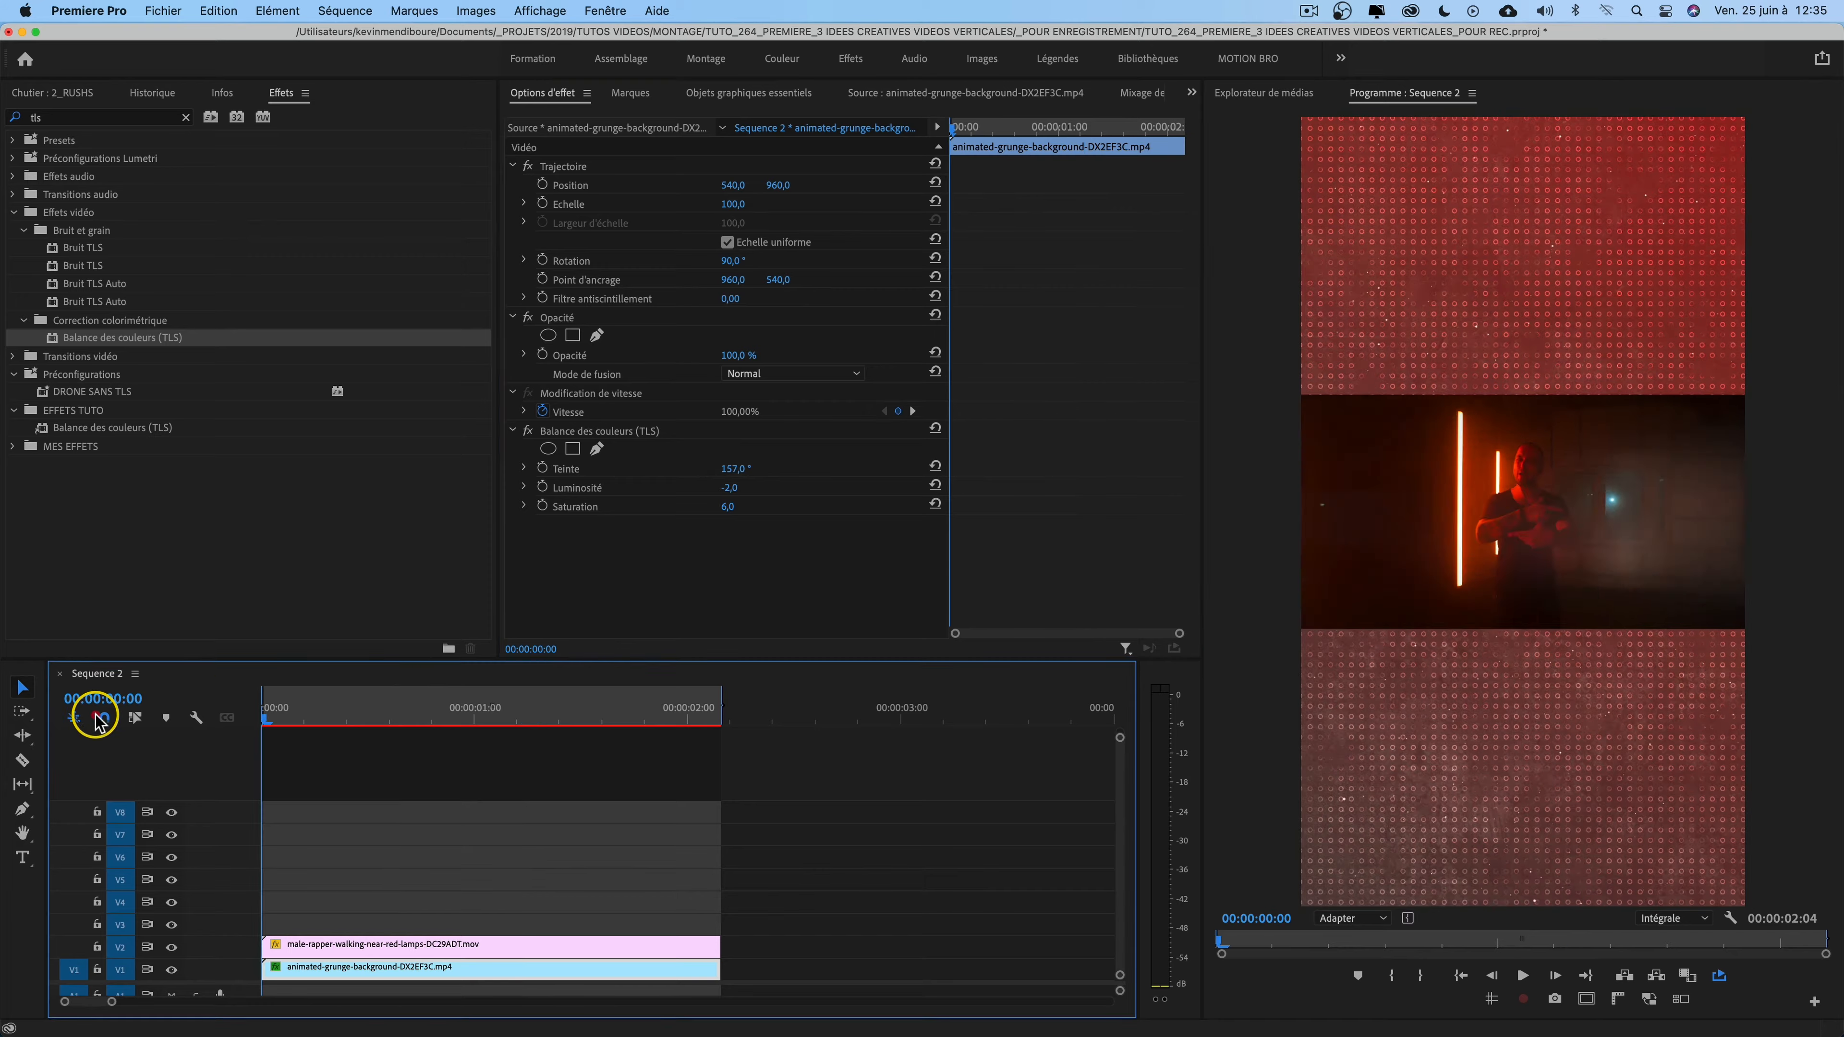
left_click(317, 716)
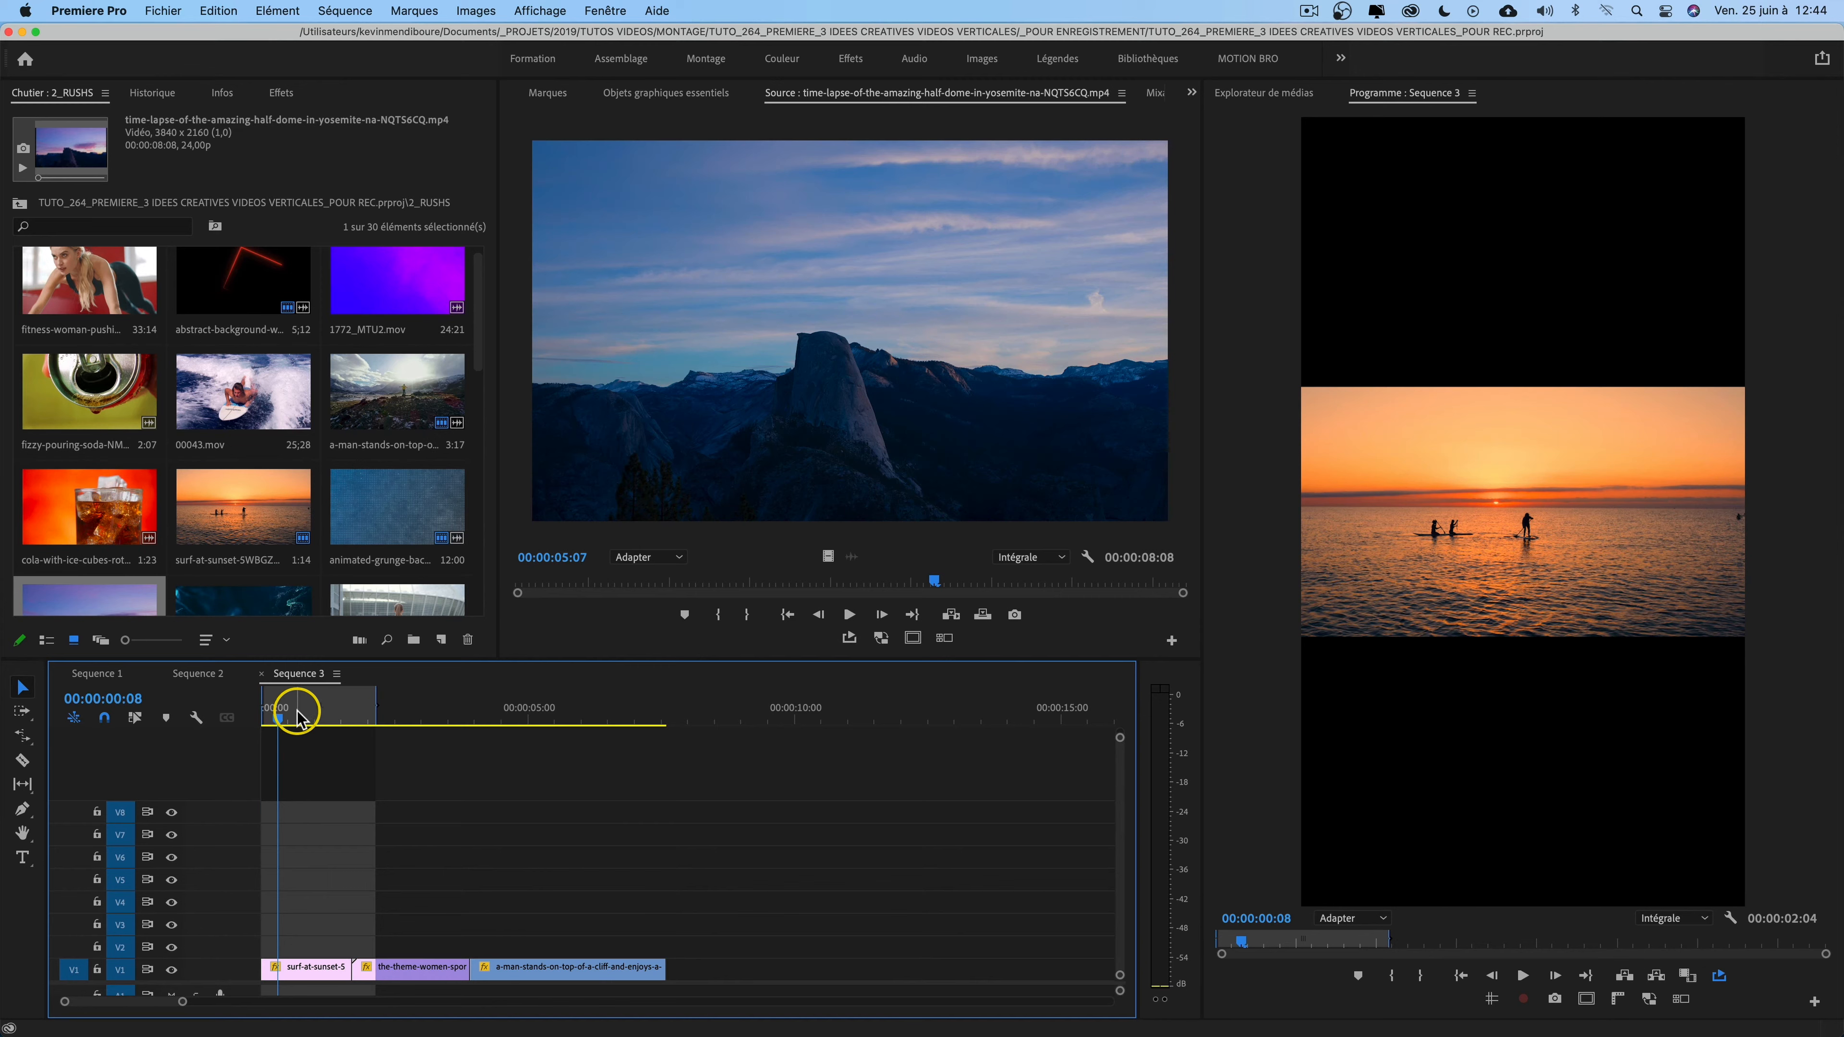
- Place two horizontal guides at the vertical frame's thirds using rulers and safe margins, and re-enable the women-sports clip in Sequence 3
left_click_drag(293, 708, 399, 717)
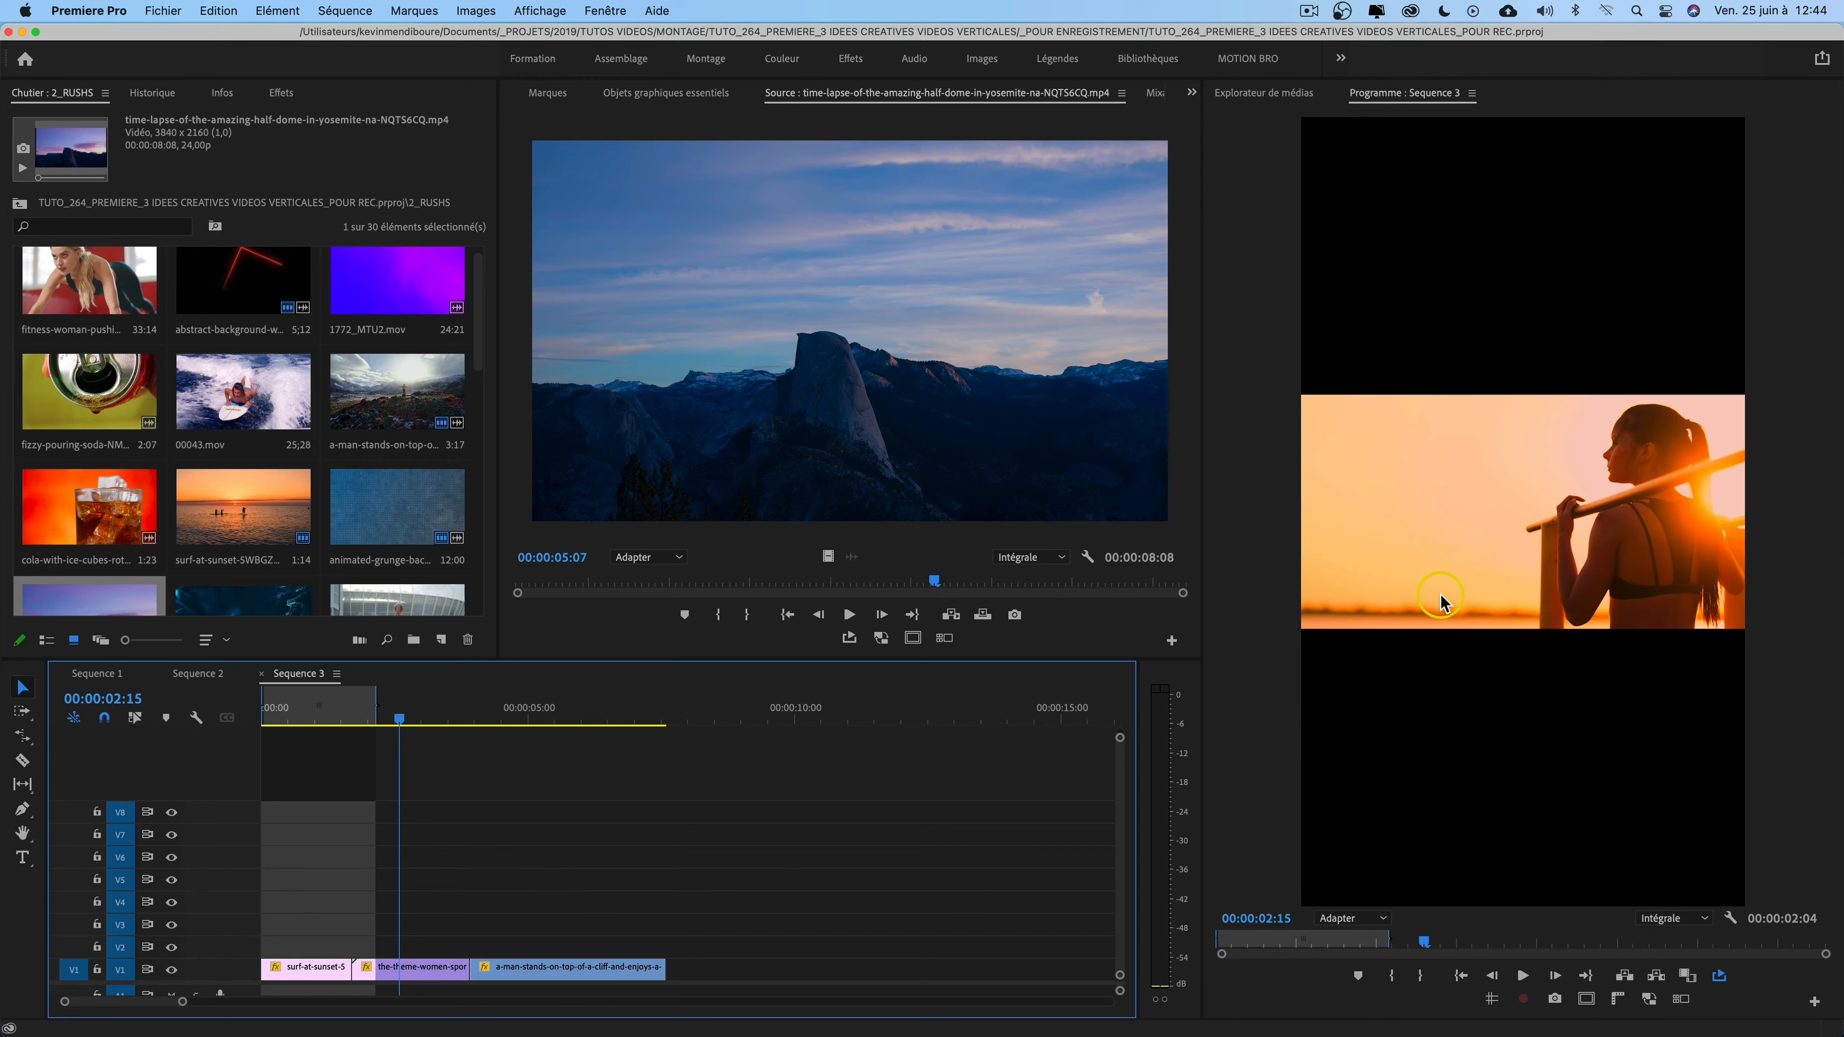
left_click(1586, 1001)
left_click(1493, 1000)
left_click(1619, 1001)
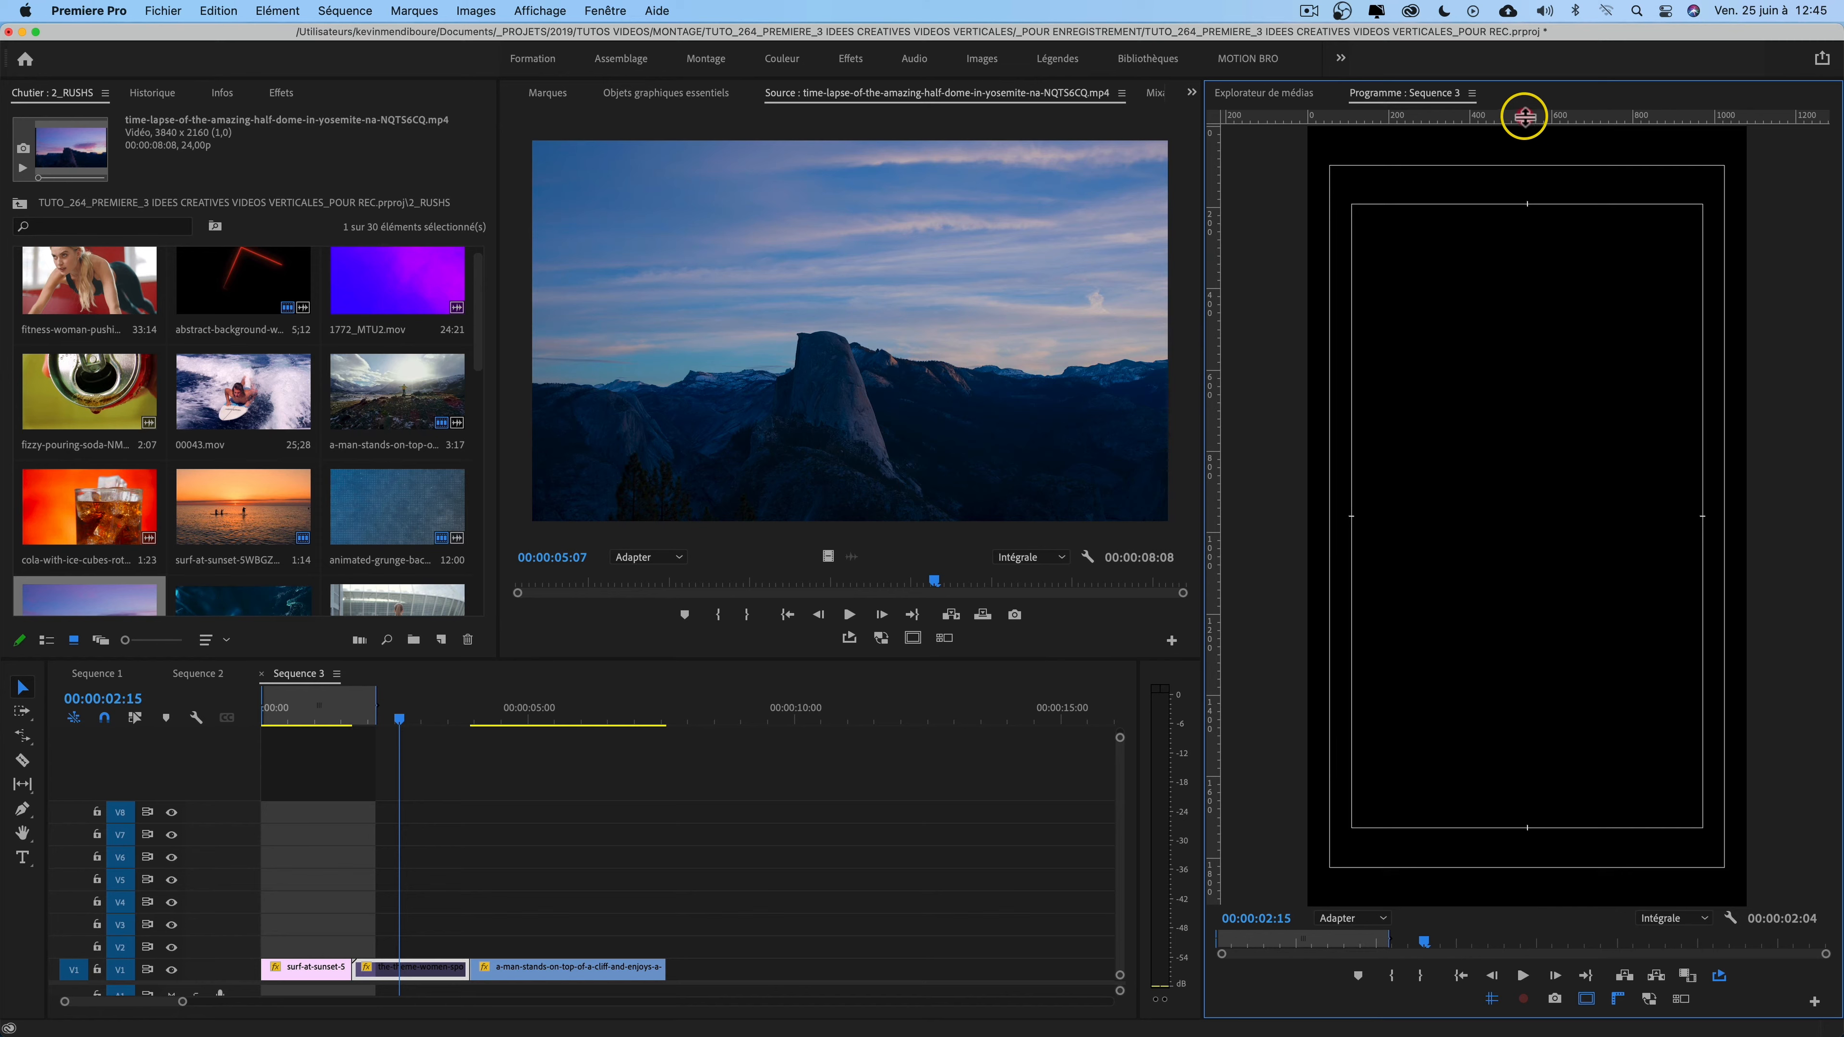
left_click_drag(1524, 116, 1496, 366)
left_click_drag(1496, 118, 1459, 659)
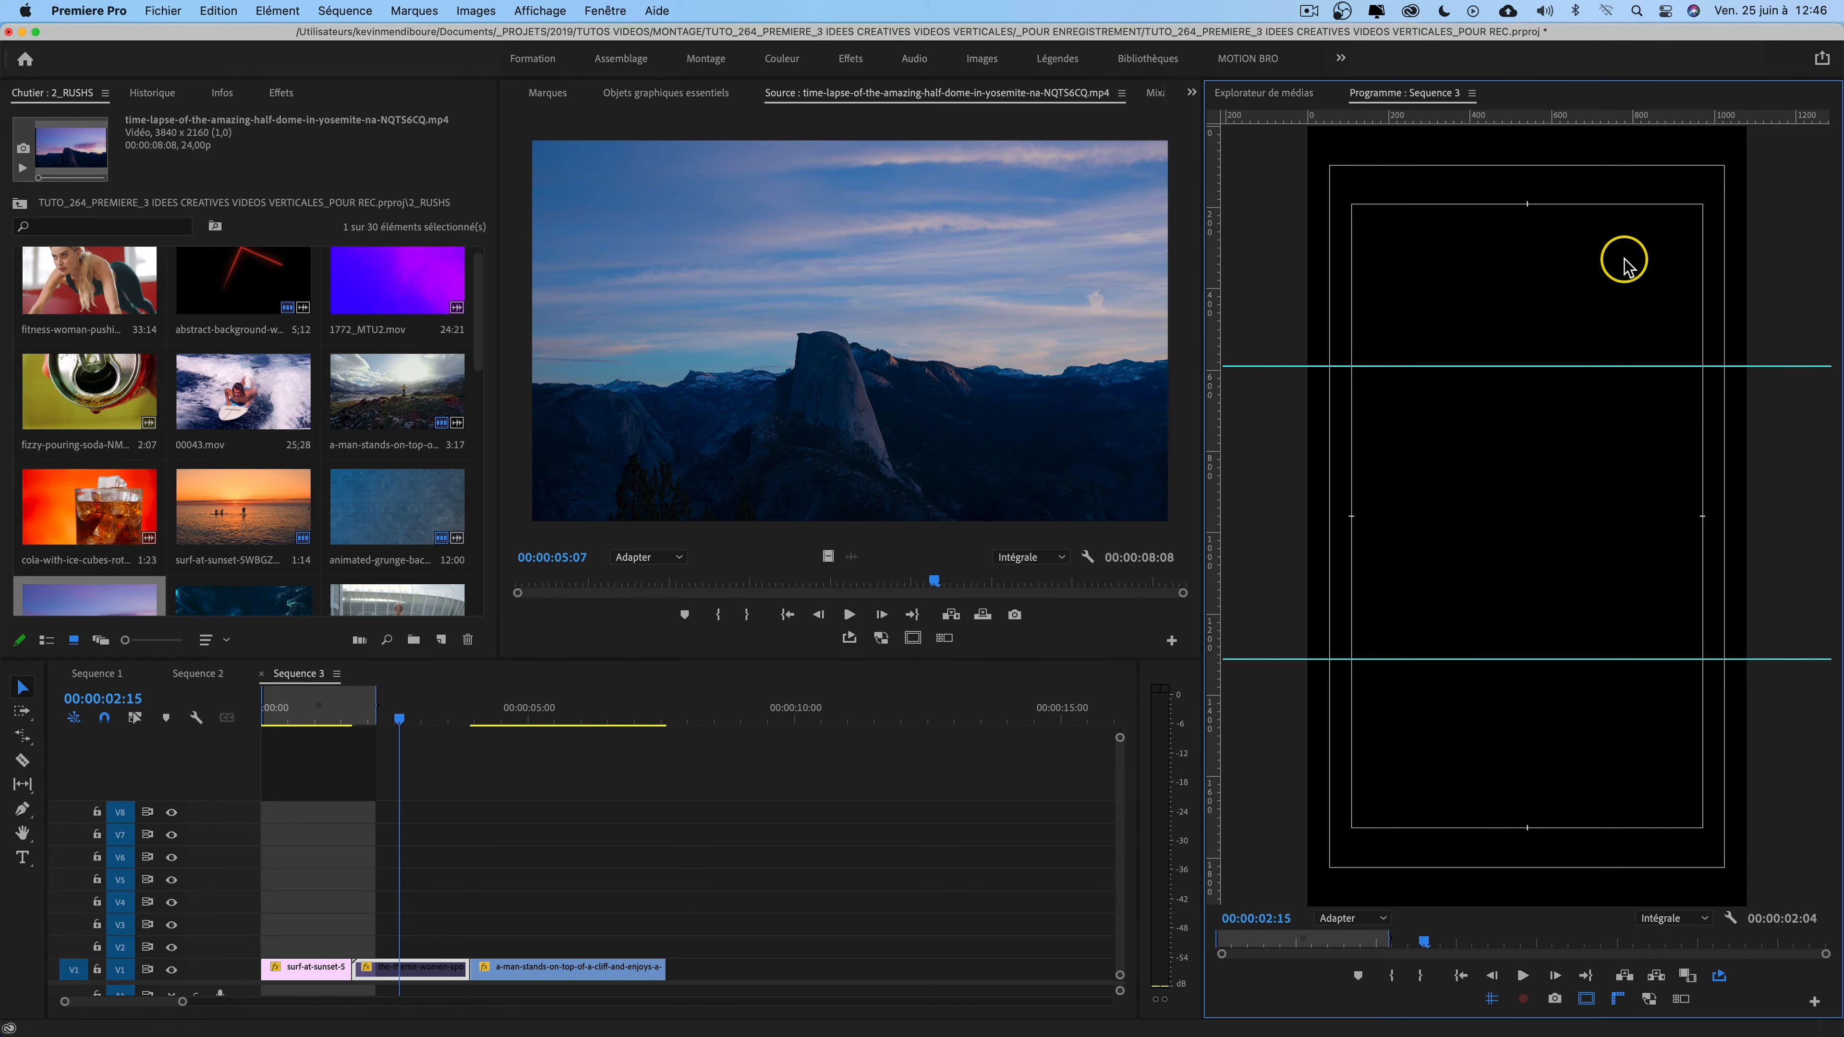
left_click(421, 726)
key("super+shift+e")
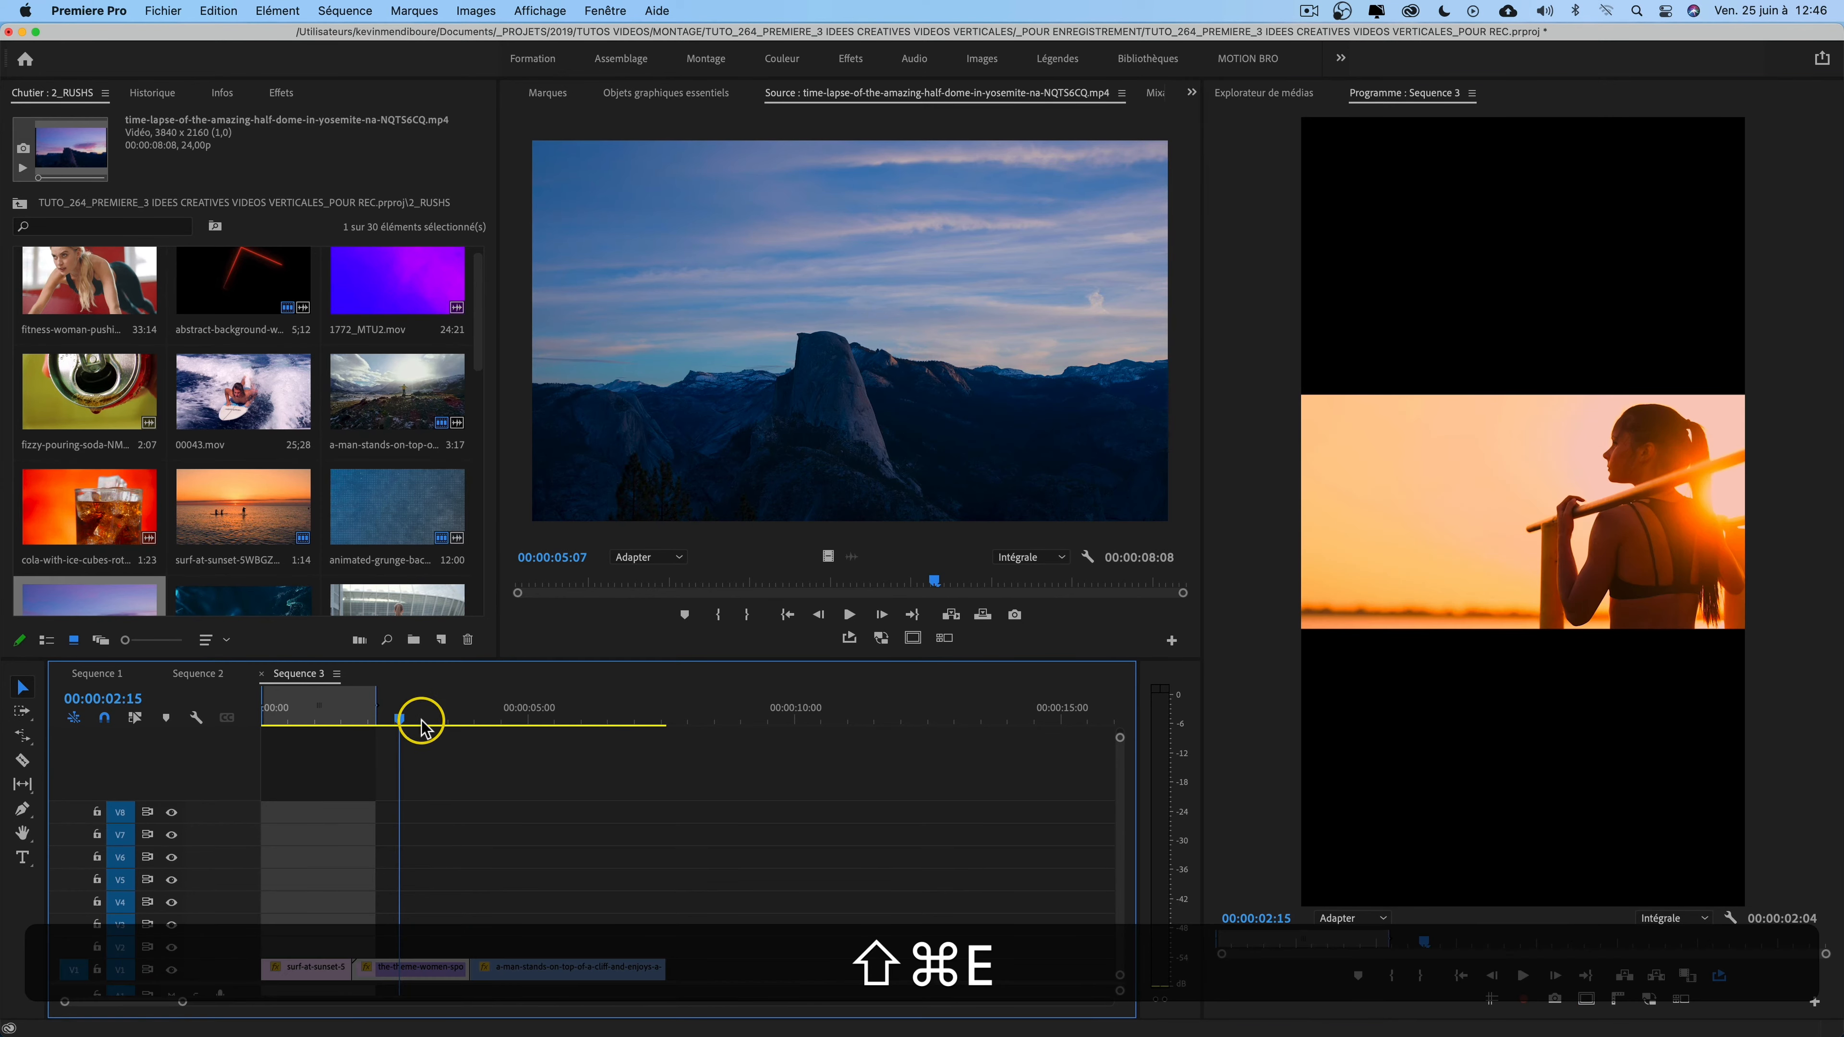
- Stack the surf, women-sports and man-on-cliff clips on V1, V2 and V3, starting together and trimmed to the sequence out point
left_click_drag(402, 712, 510, 710)
left_click_drag(552, 970, 331, 914)
left_click_drag(453, 917, 375, 918)
mouse_move(407, 708)
left_mouse_down()
mouse_move(287, 723)
mouse_move(378, 709)
left_mouse_up()
left_click_drag(395, 971, 304, 948)
left_click_drag(349, 969, 367, 970)
left_click(387, 949)
mouse_move(305, 714)
left_mouse_down()
mouse_move(271, 712)
mouse_move(285, 719)
left_mouse_up()
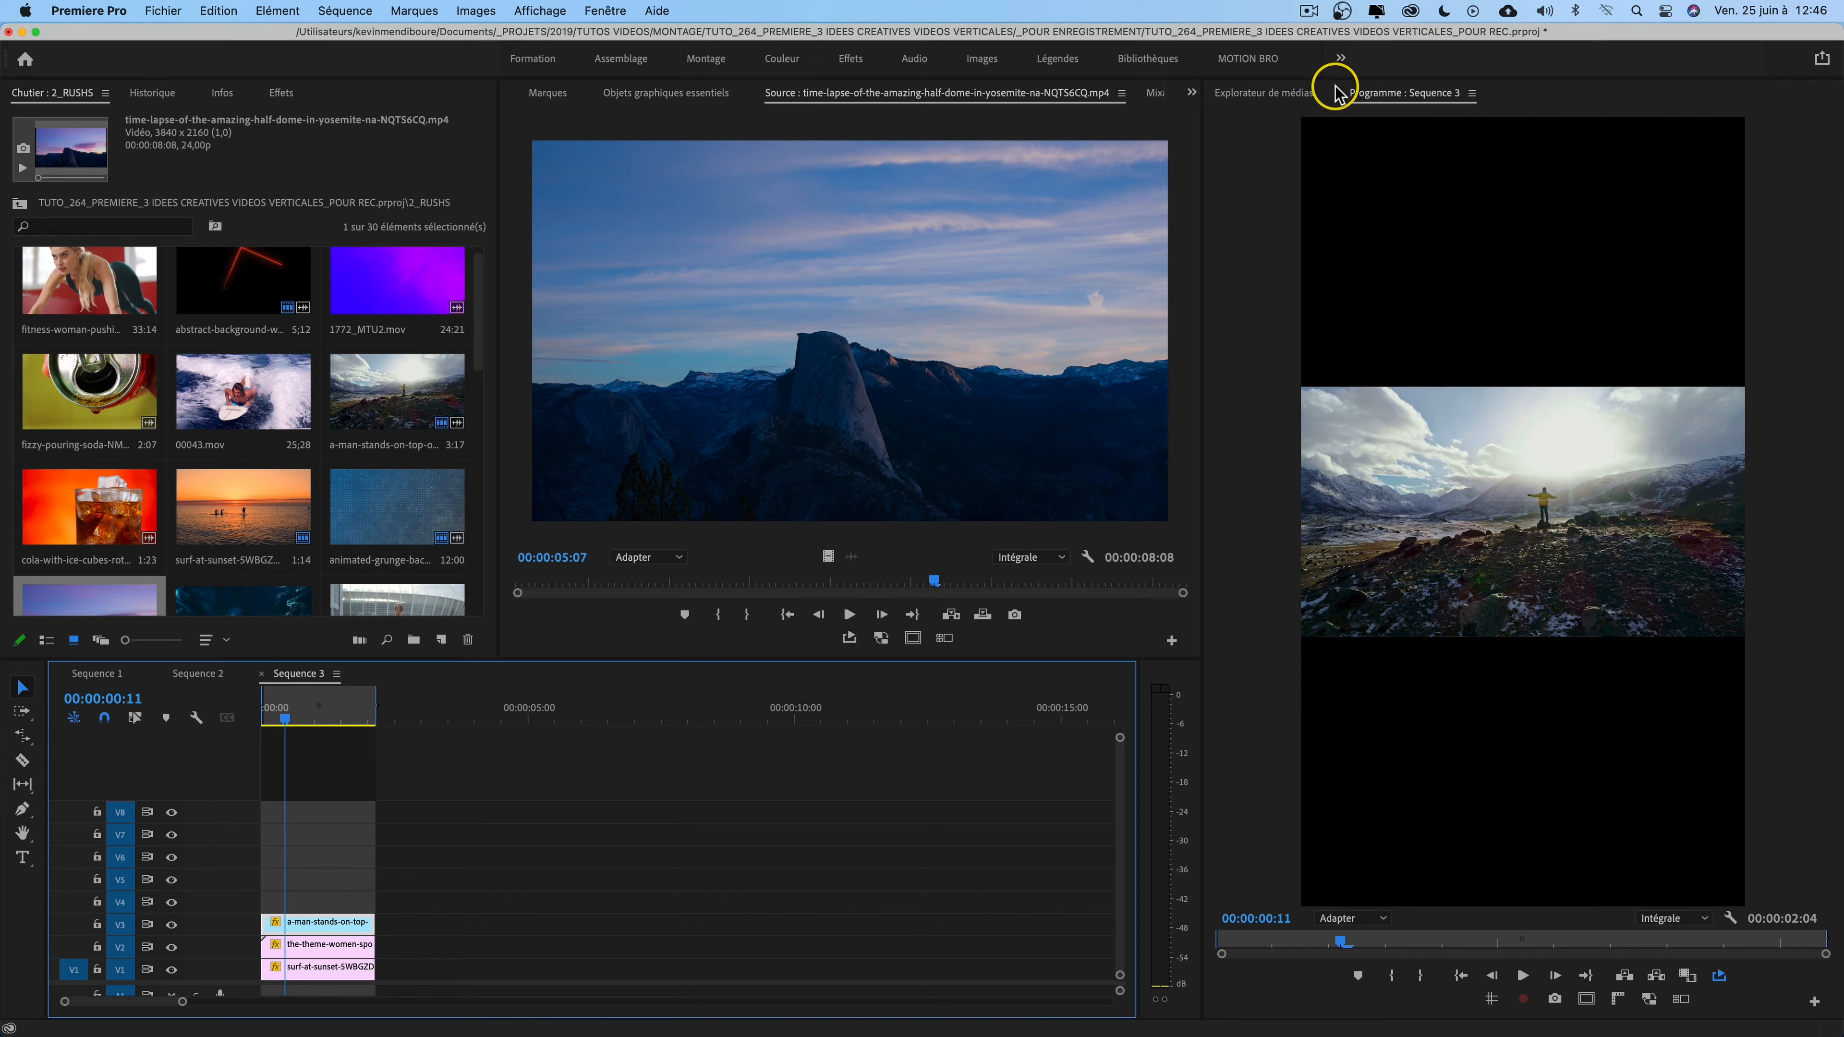
- Raise the man-on-cliff clip into the top third of the vertical frame by changing its vertical position
left_click(1190, 97)
left_click(1227, 120)
left_click_drag(778, 184, 786, 186)
- Scale up the women-sports clip until it fills the middle third between the two guides
left_click(329, 944)
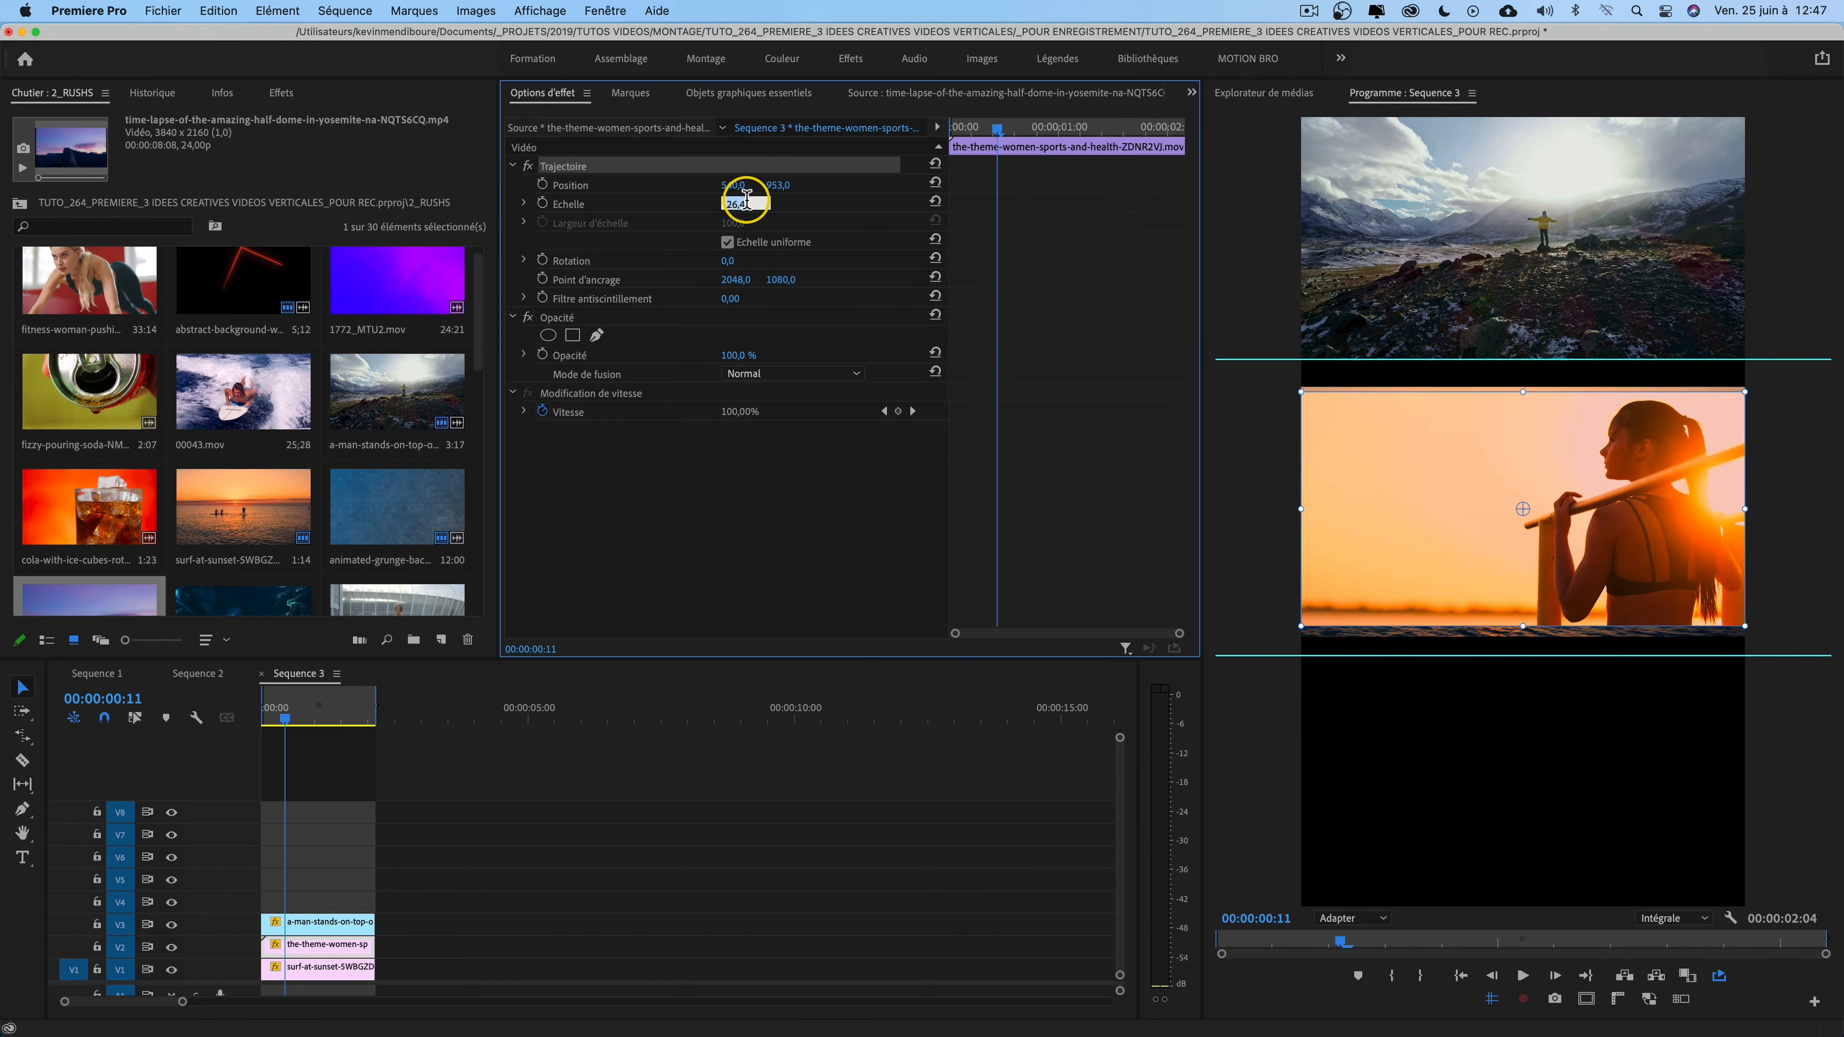
key("Up")
key("Up")
key("Up")
key("Up")
key("Up")
key("Up")
key("Up")
- Lower the surf-at-sunset clip into the bottom third of the frame and hide the guides after previewing
left_click(318, 966)
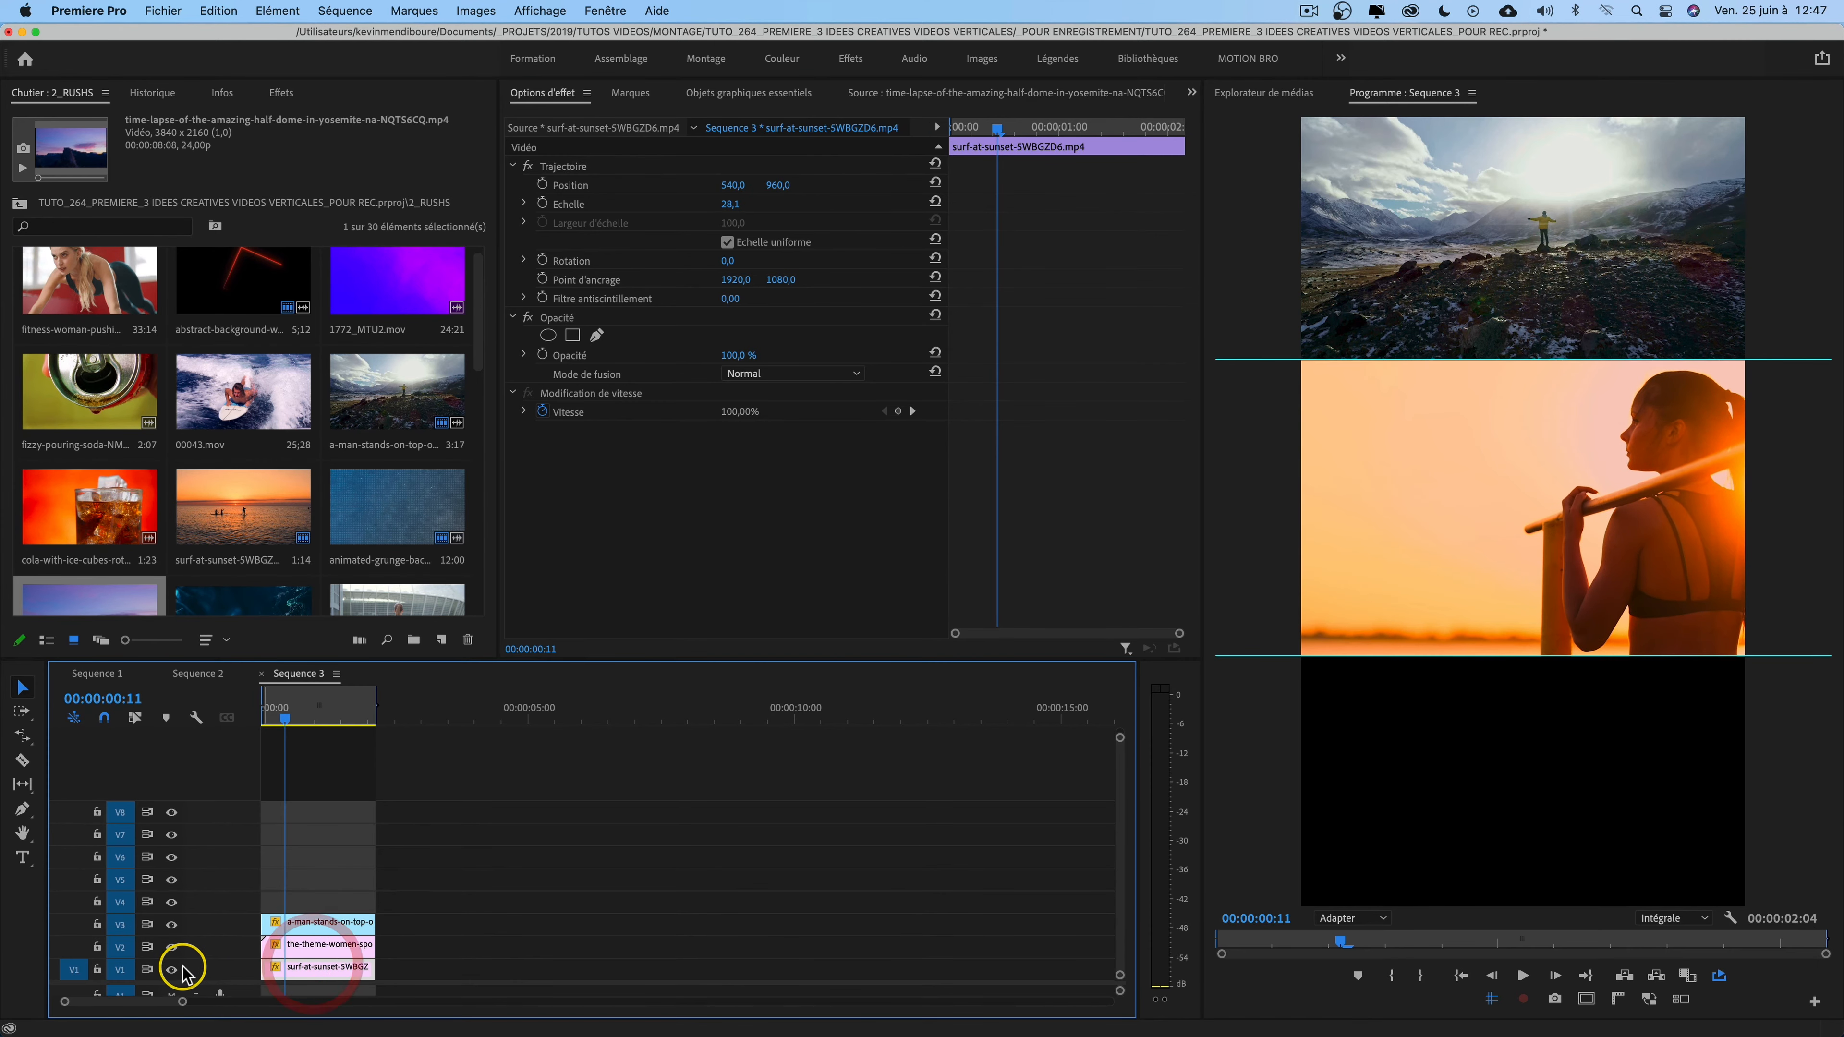
left_click_drag(778, 185, 788, 181)
left_click(261, 723)
key("space")
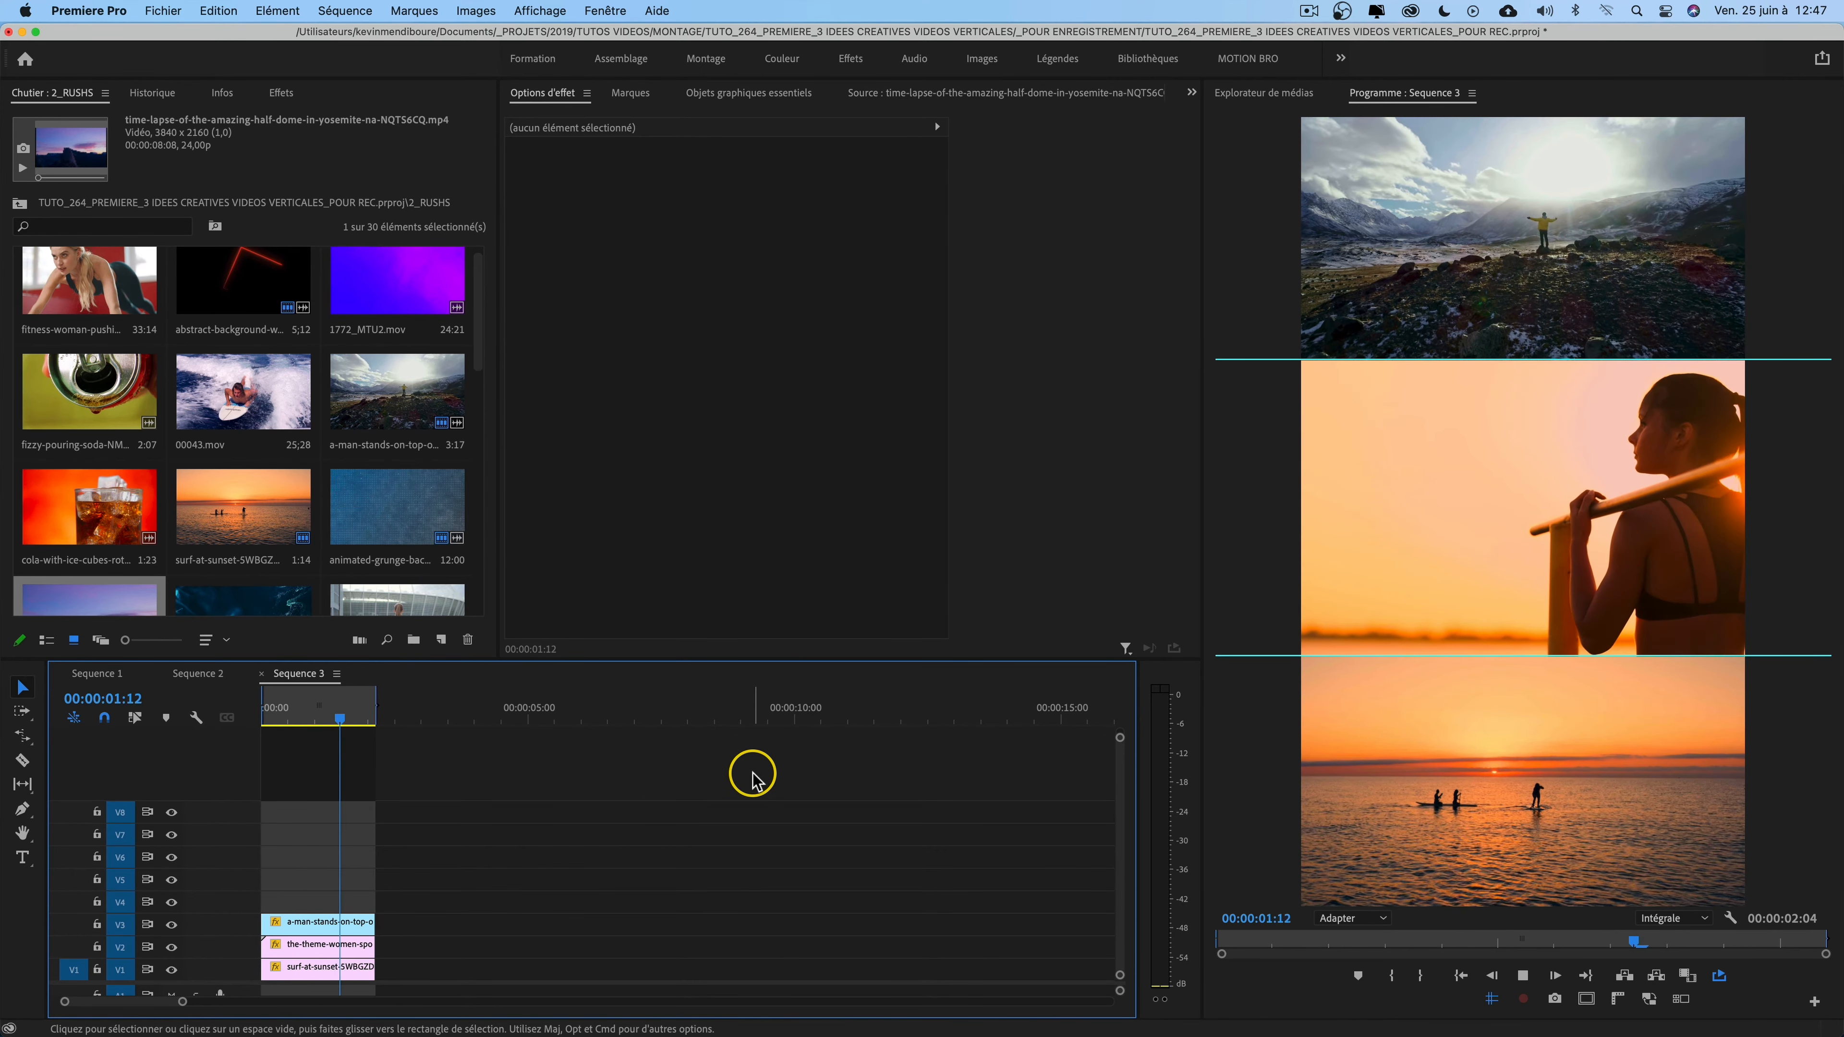
left_click(1522, 975)
left_click(1491, 1002)
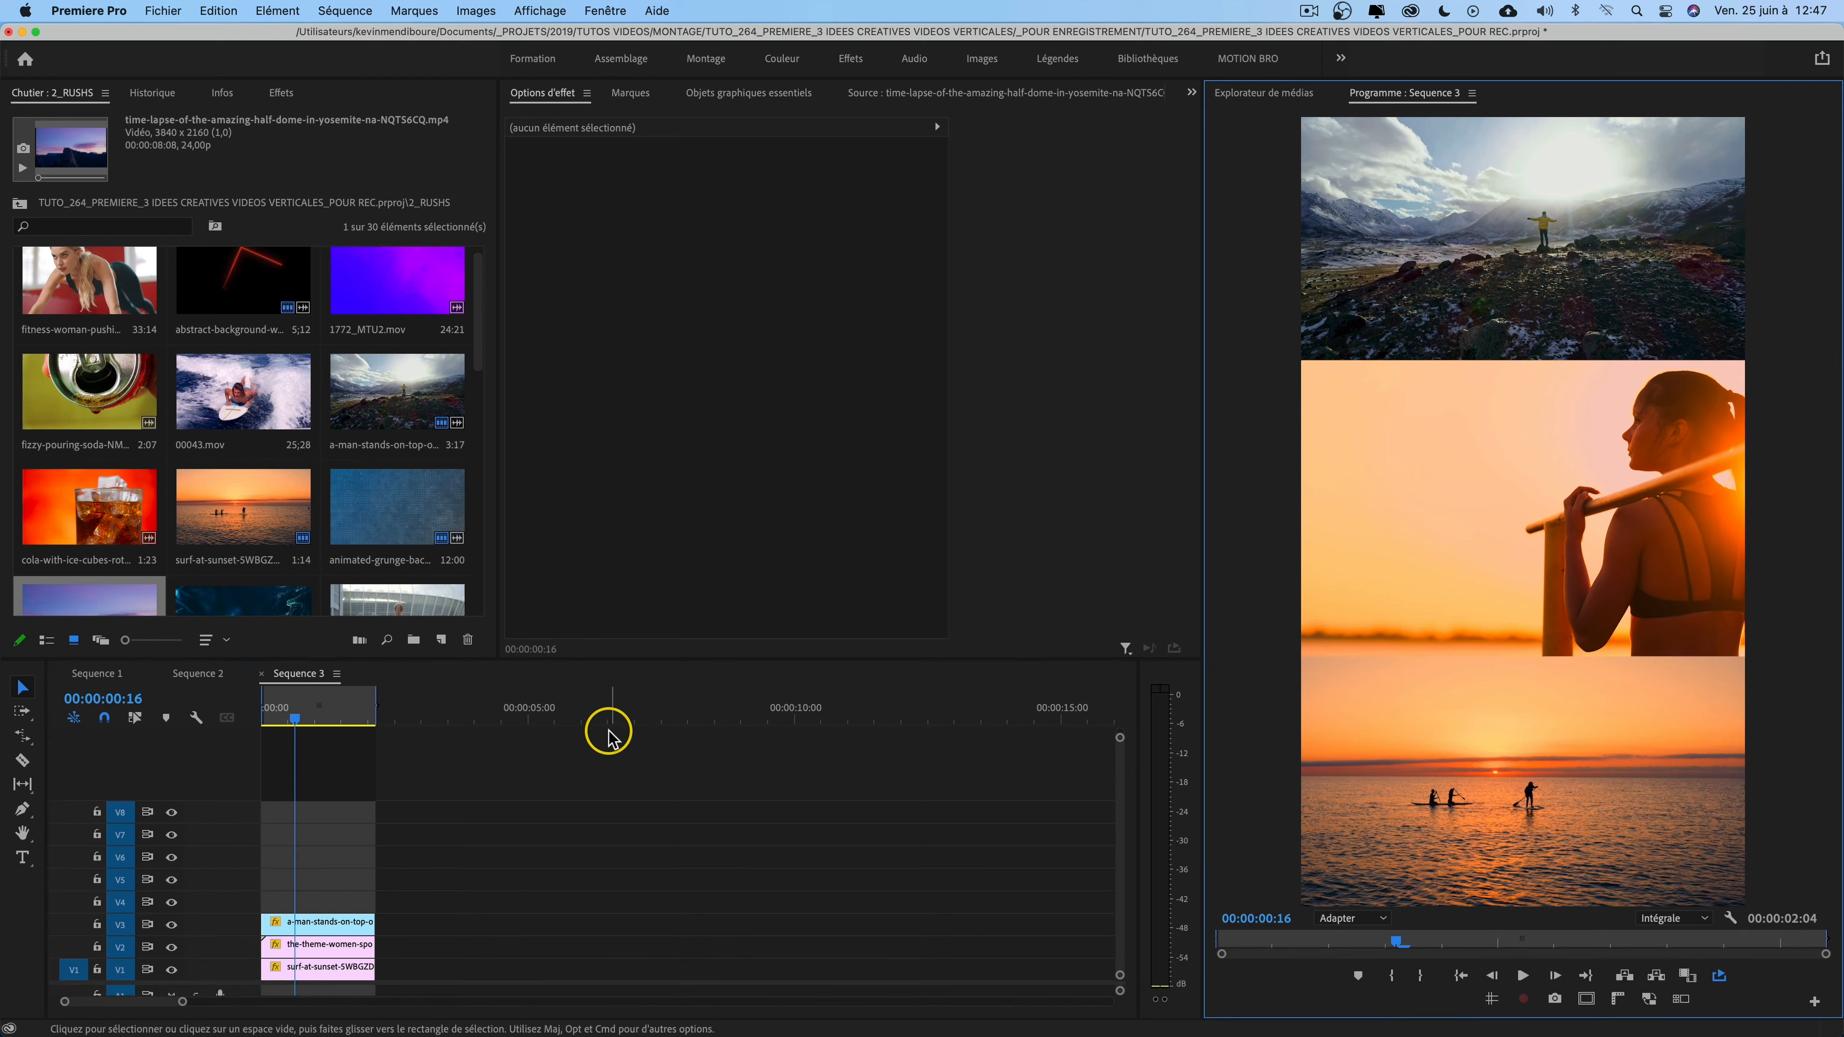
- Add a text layer on V4 from the sequence start and trim it to the end of the stacked clips
left_click_drag(287, 727, 252, 727)
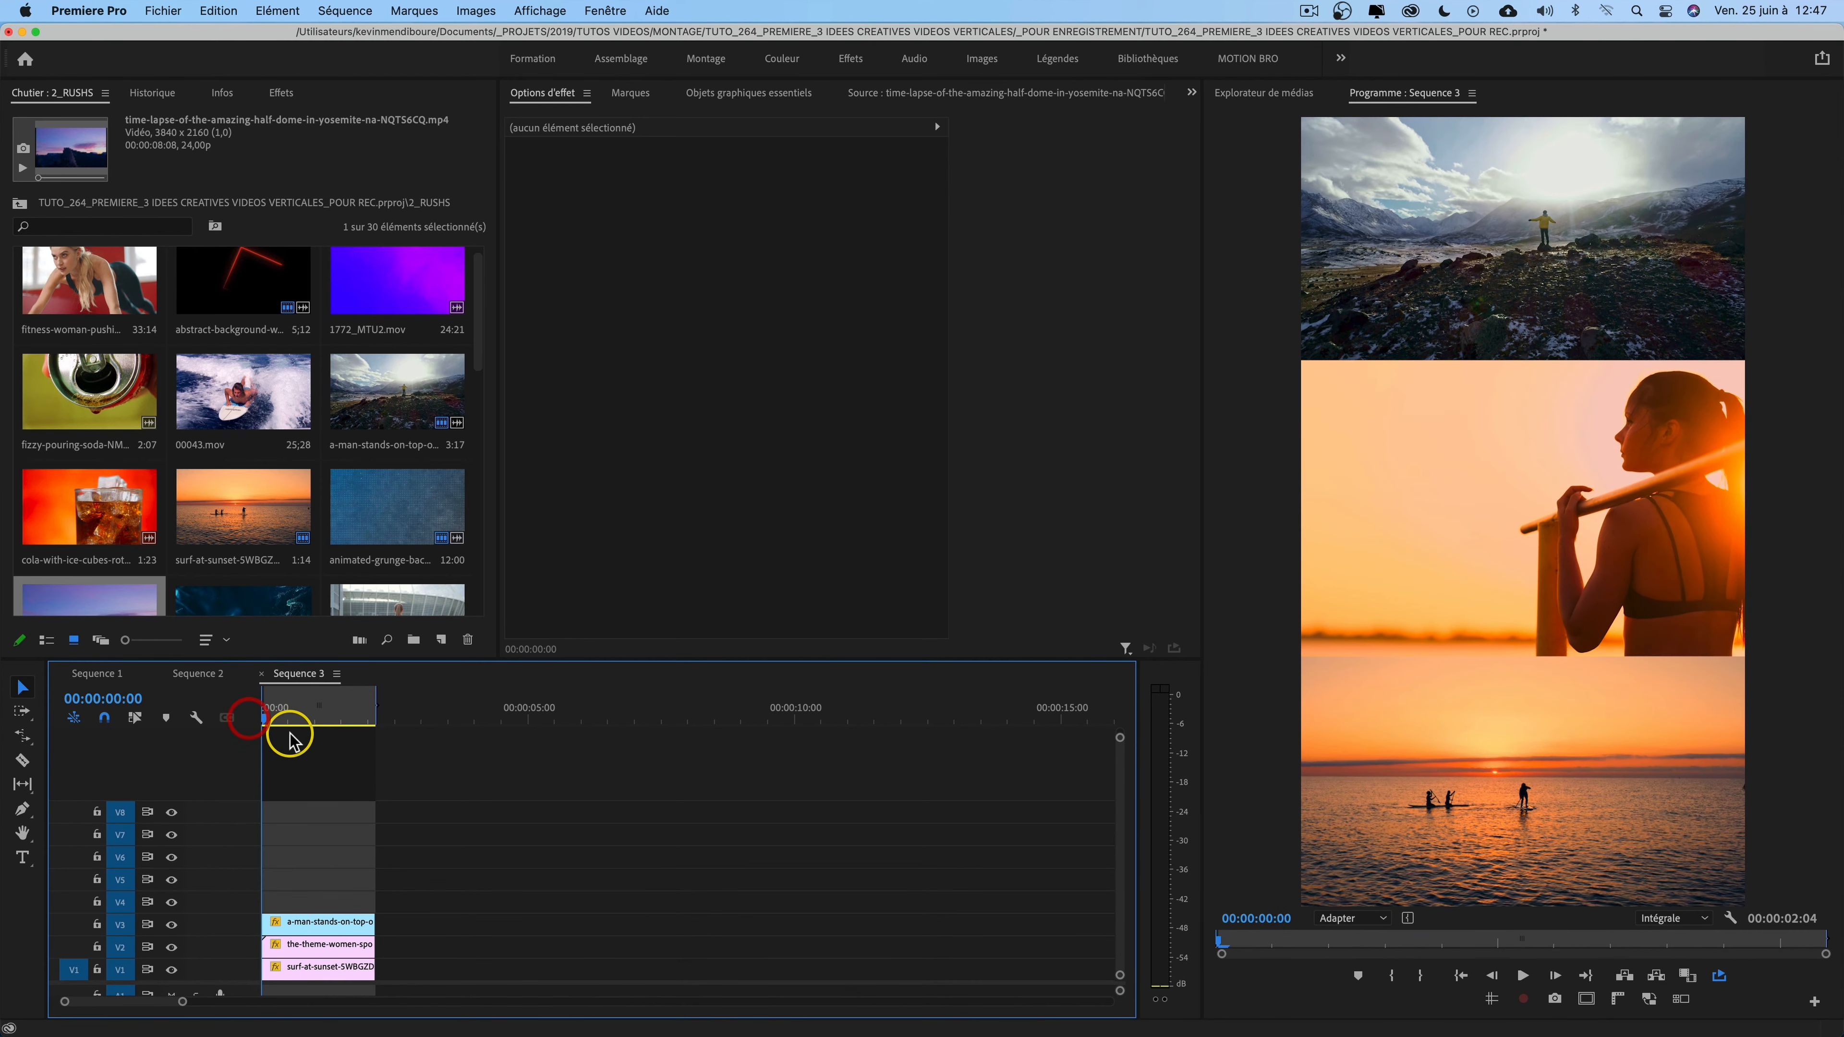
key("super+t")
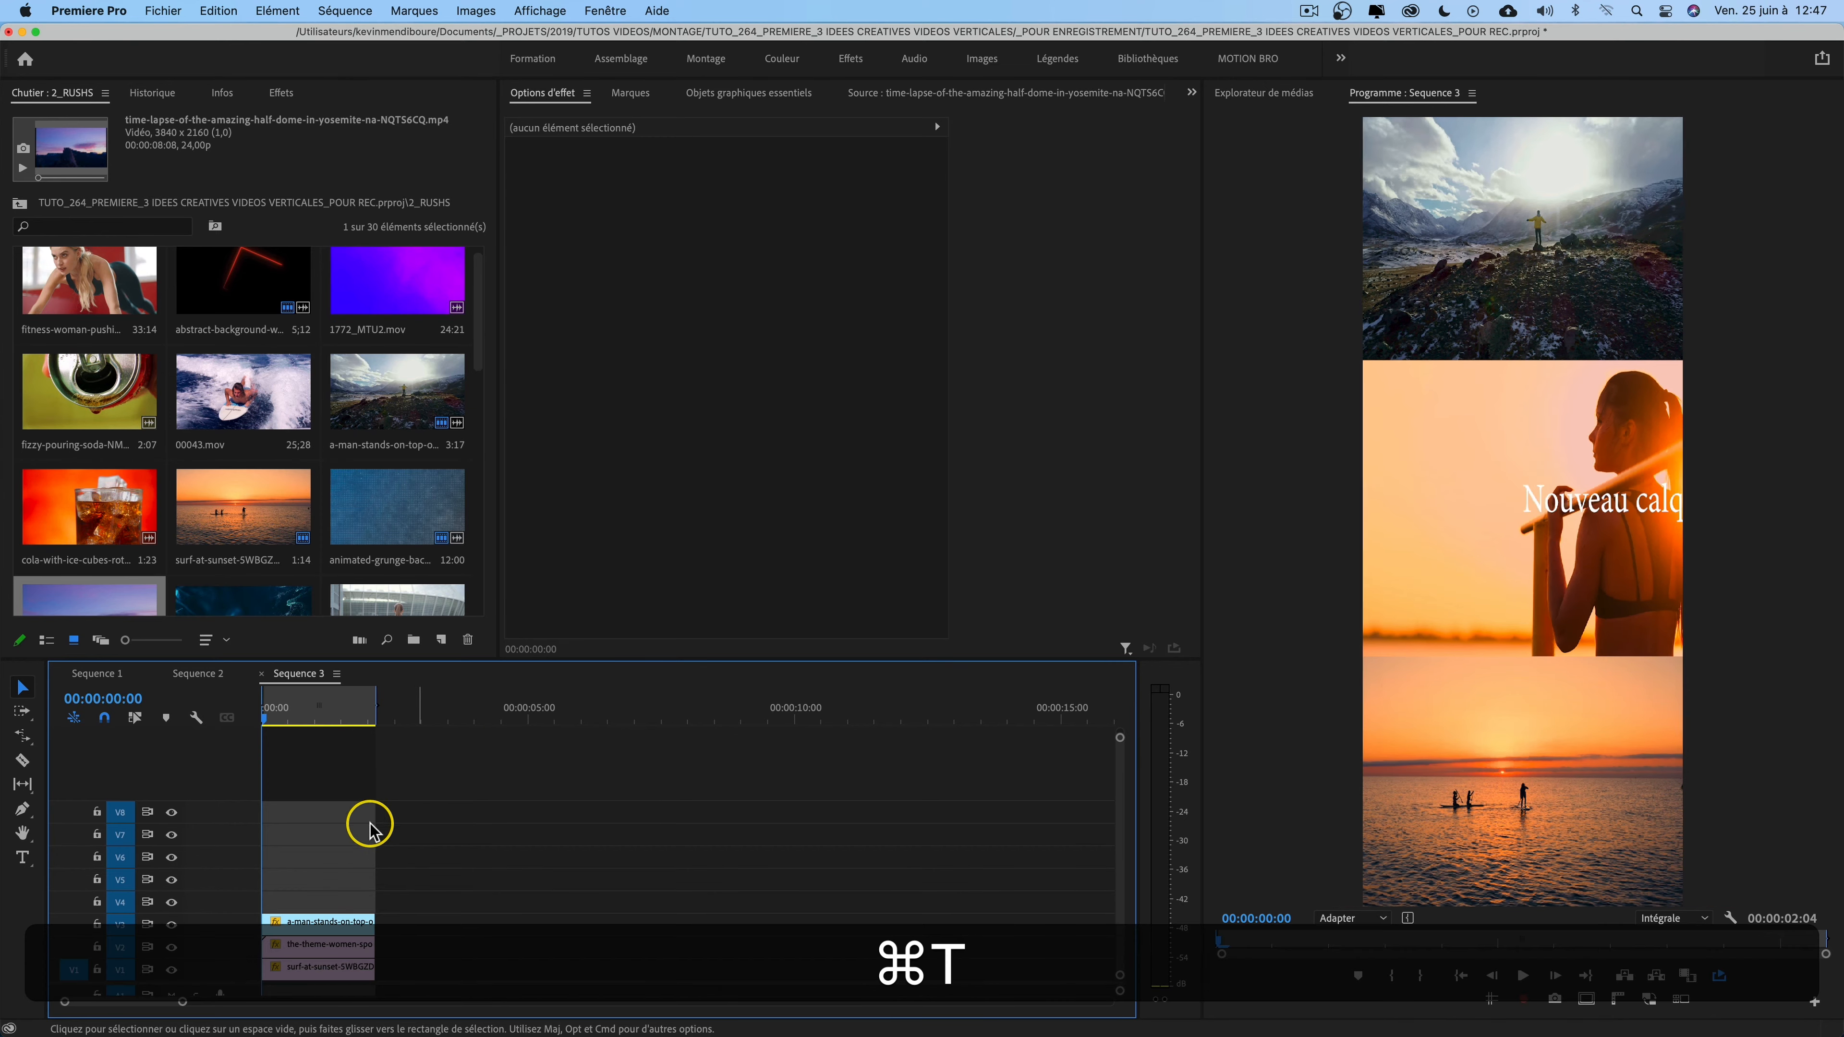
left_click_drag(526, 900, 374, 891)
left_click(343, 901)
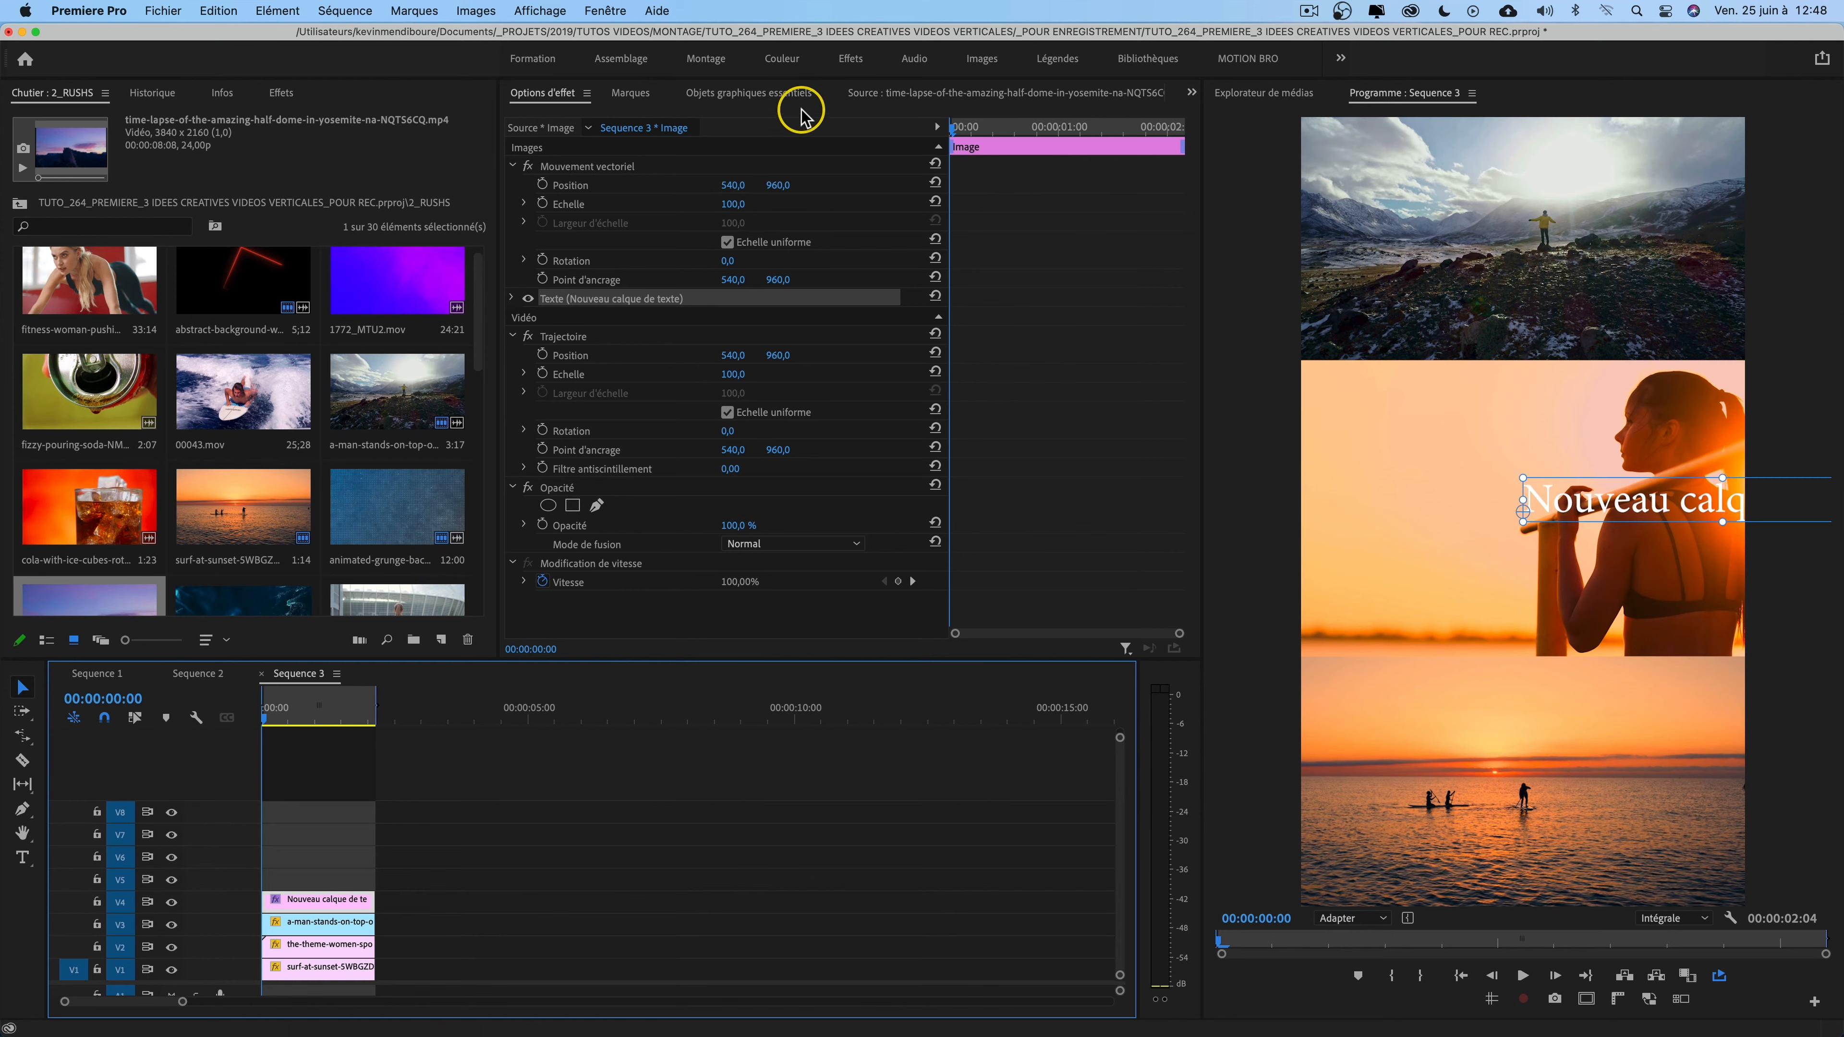
- Replace the text layer inside the V4 graphic with a rectangle and set its fill to white
left_click(784, 93)
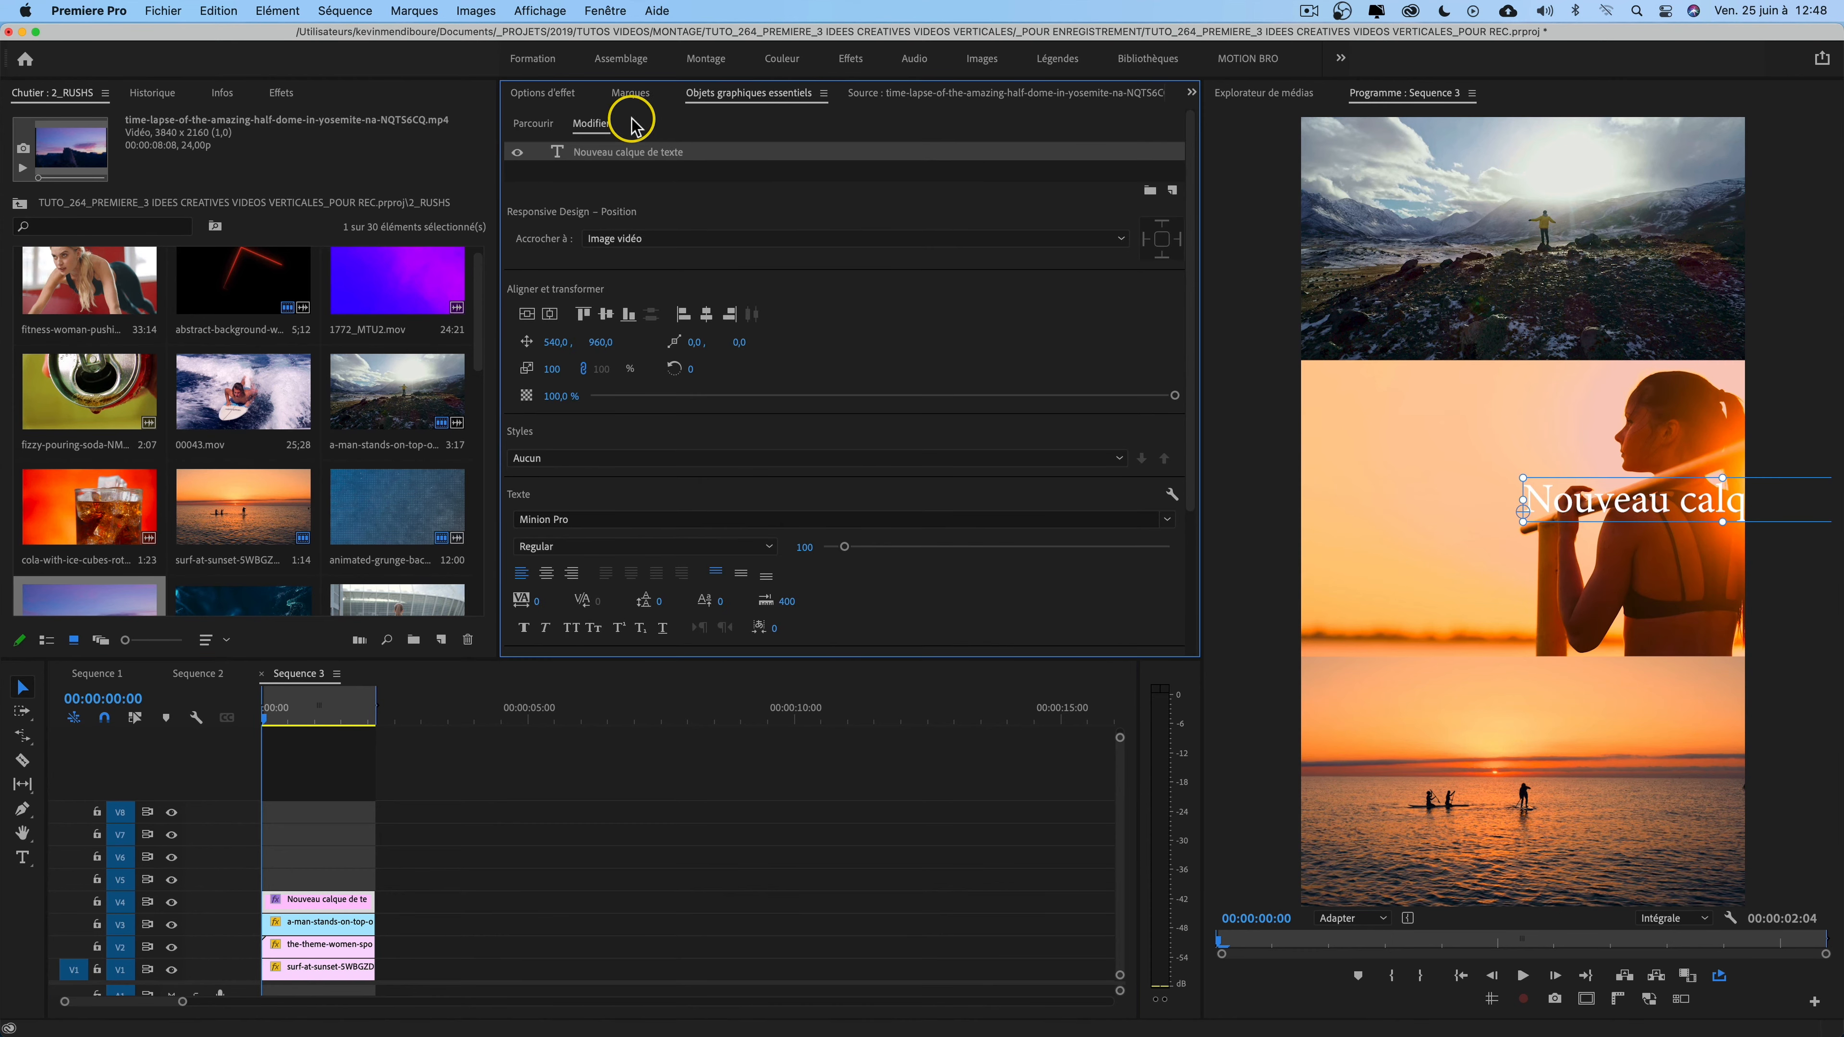
right_click(597, 156)
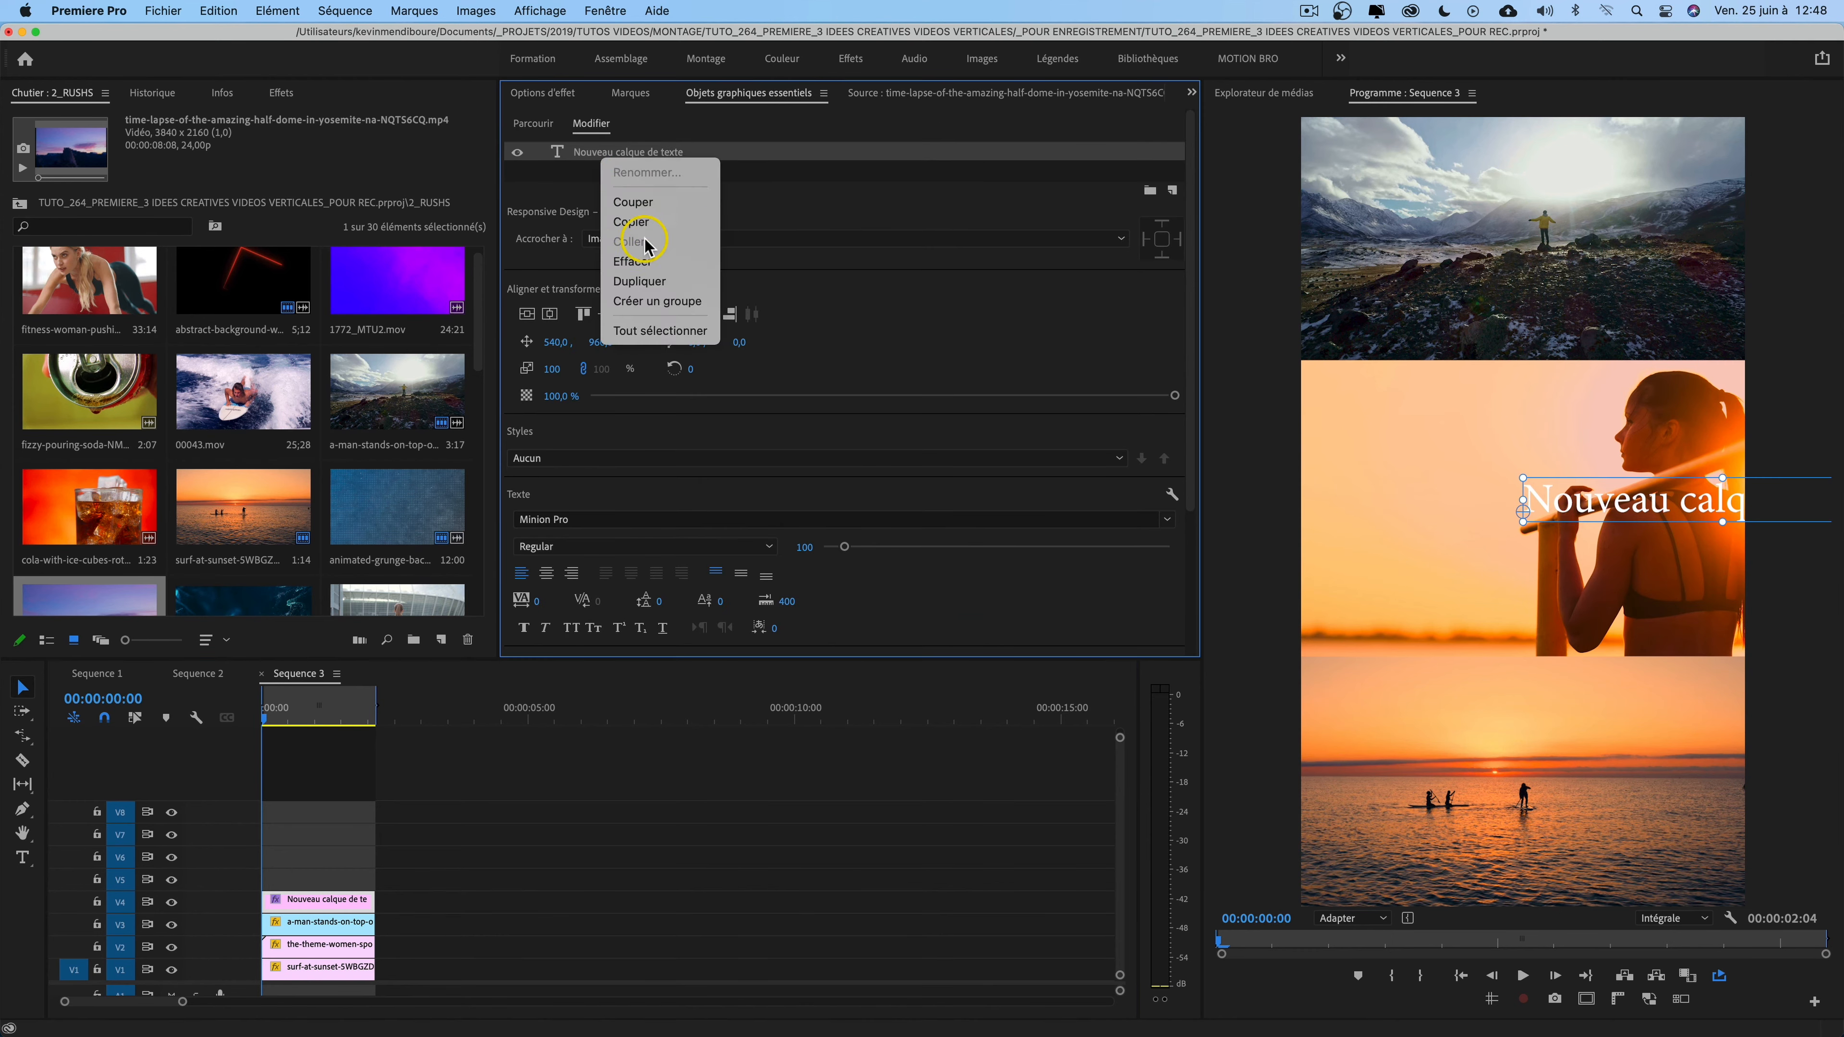
left_click(633, 261)
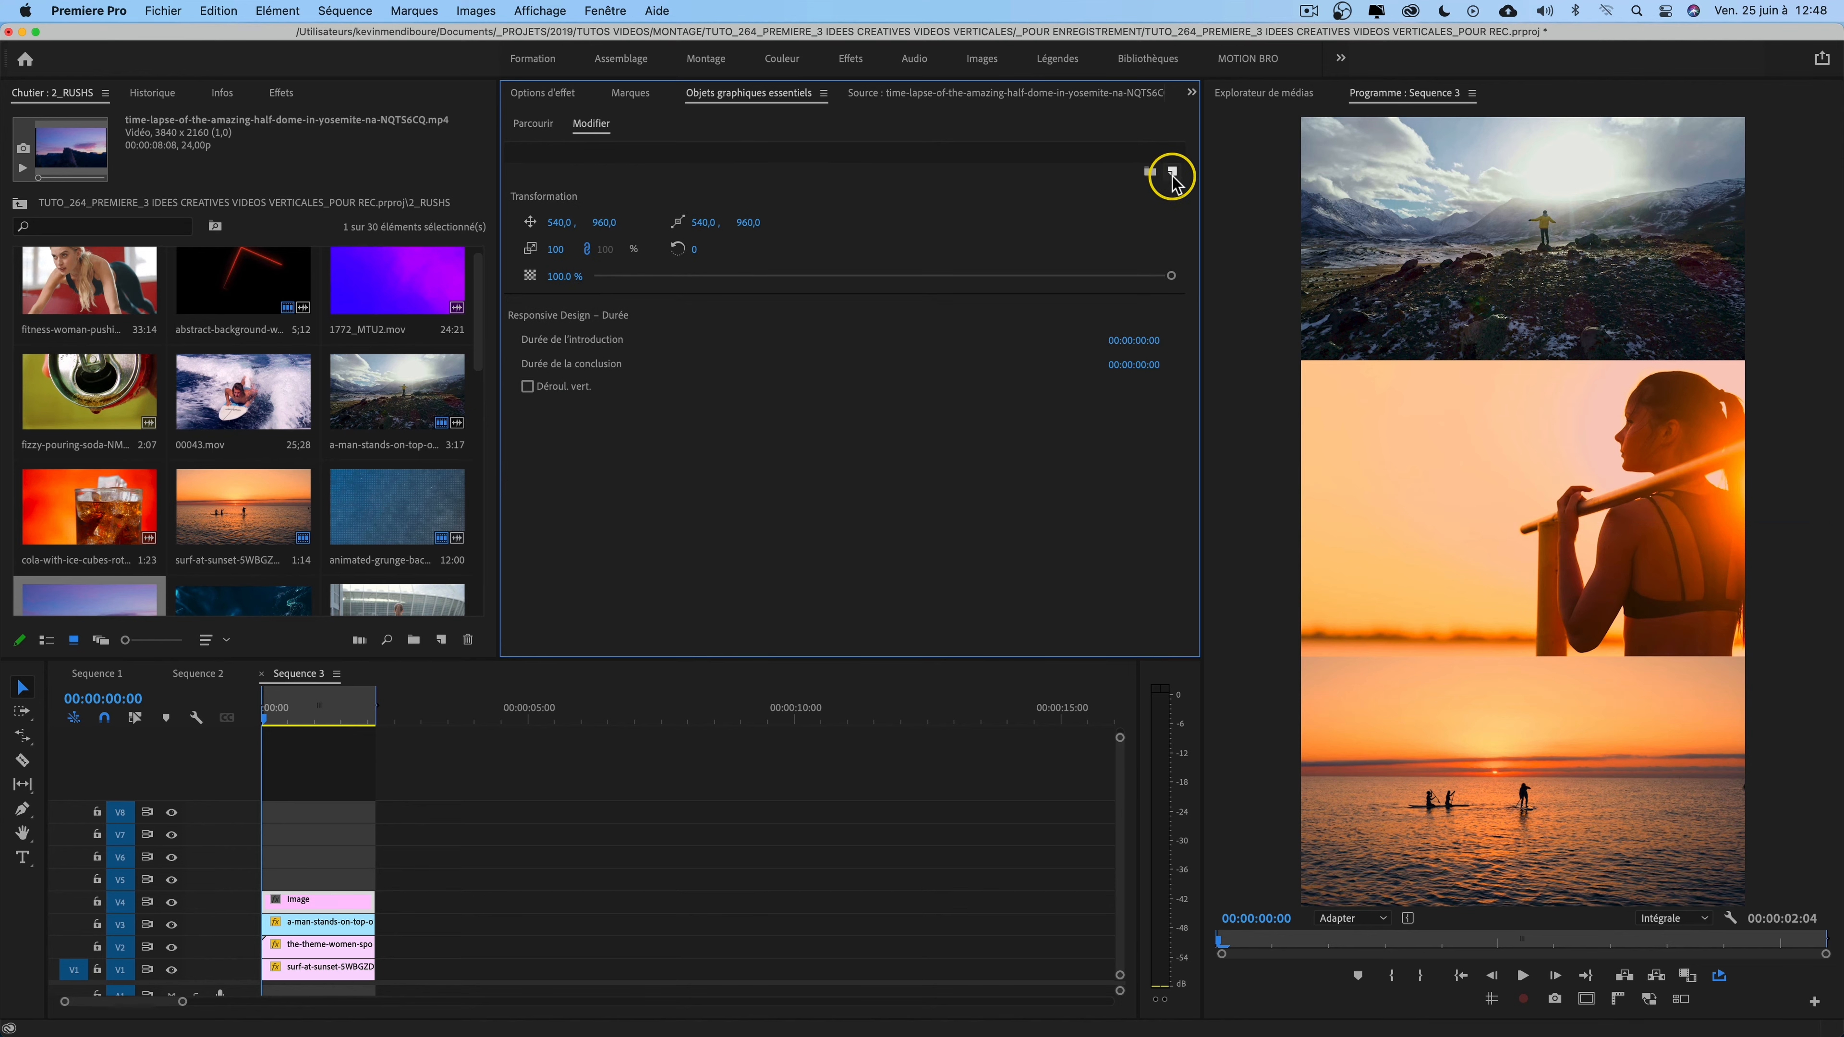
left_click(1173, 173)
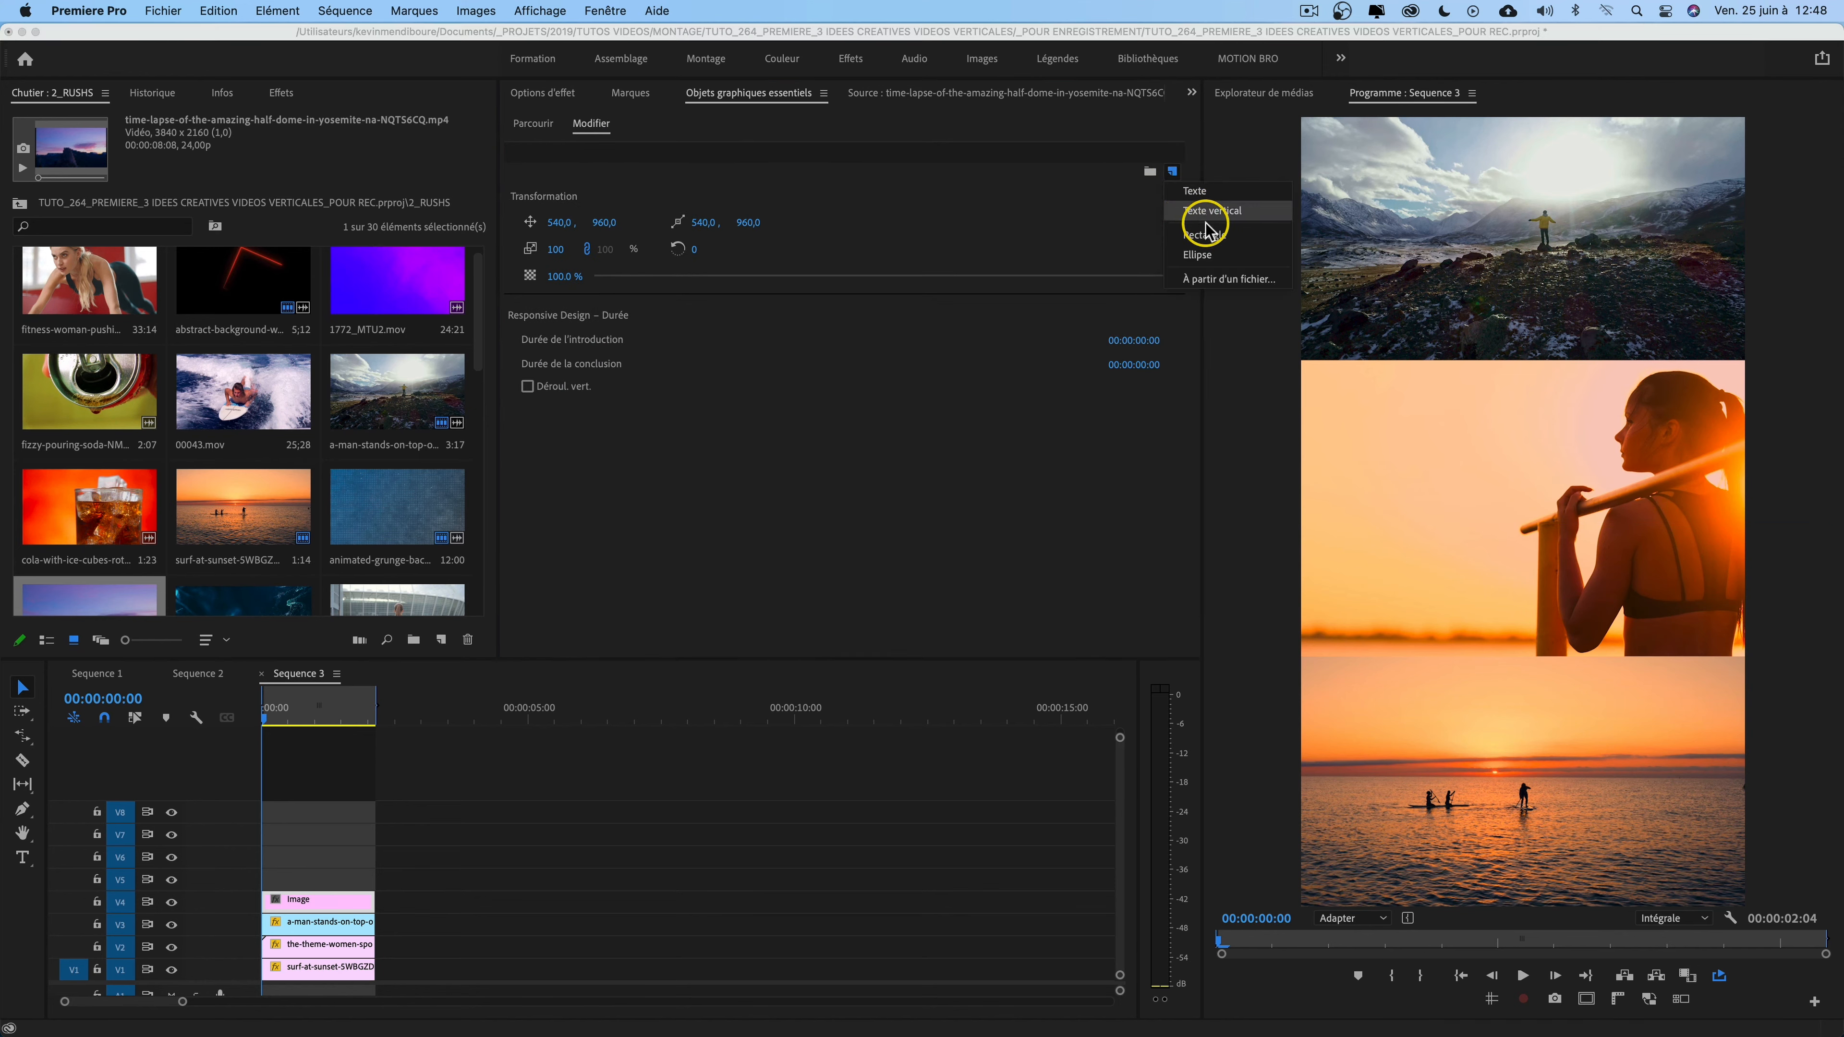
left_click(1224, 236)
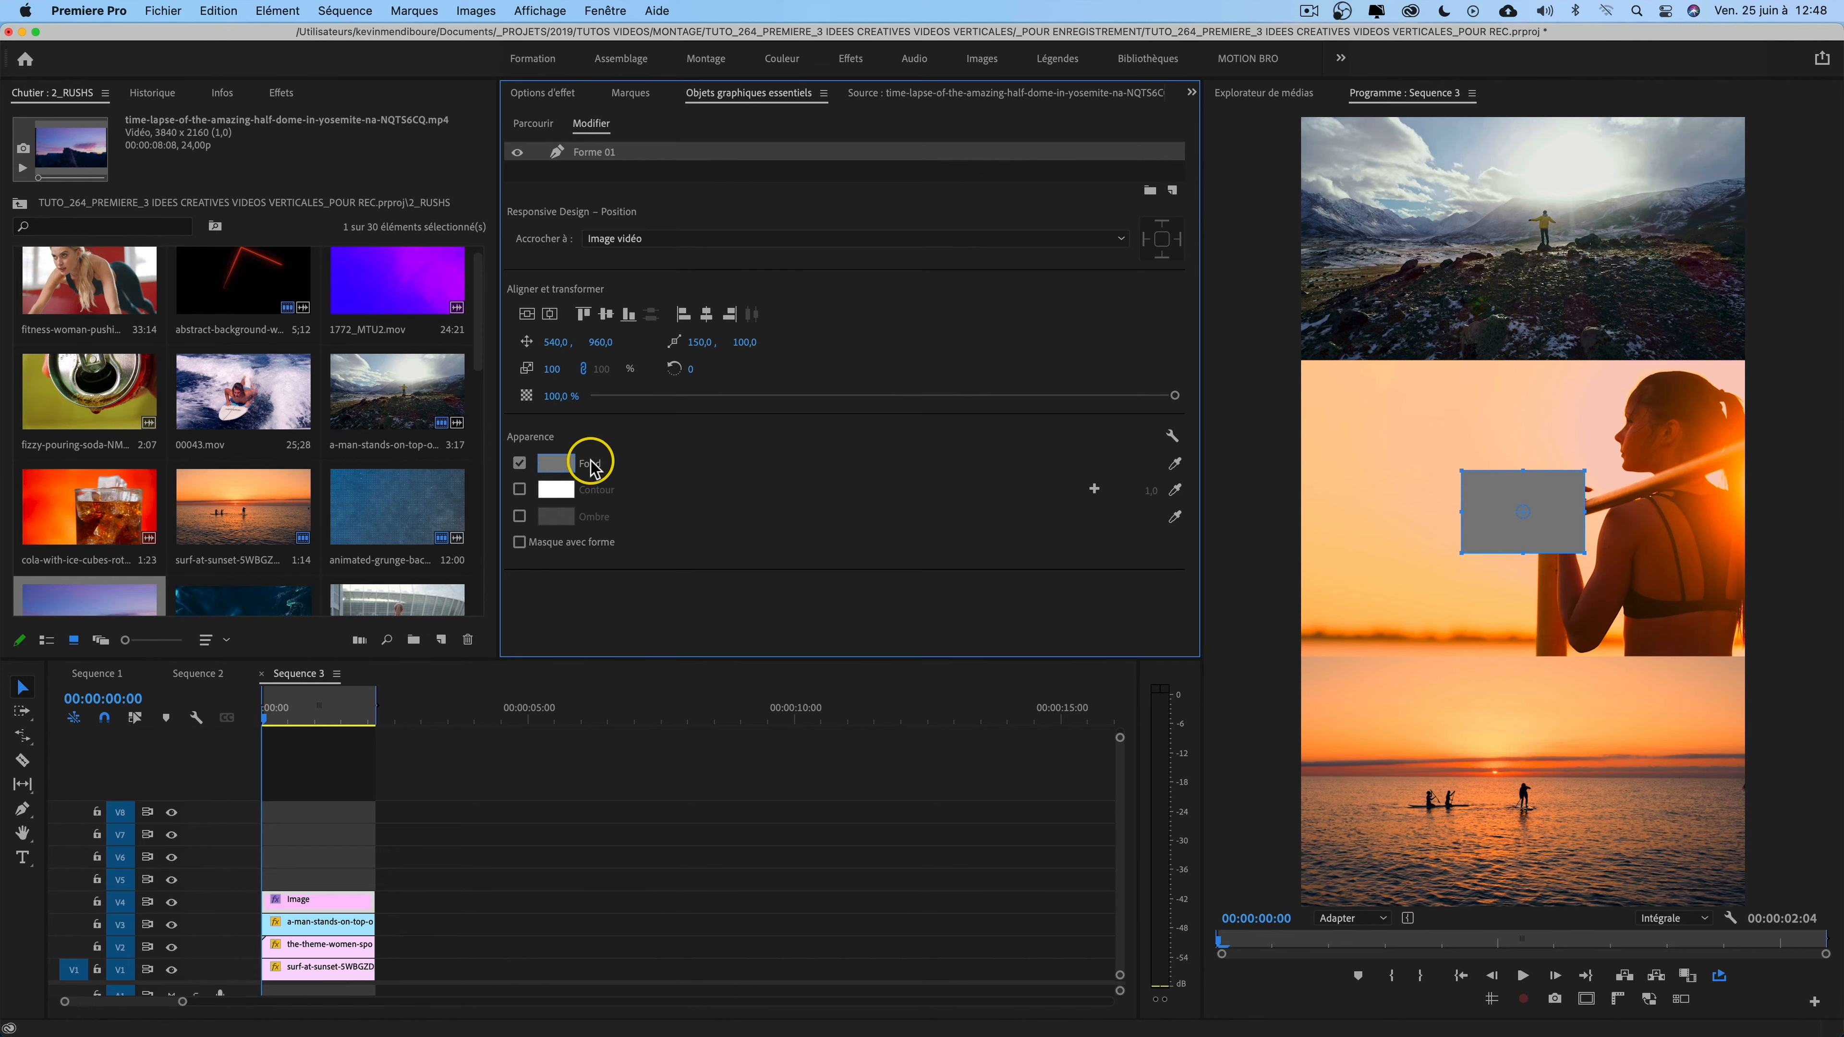
left_click(561, 469)
left_click_drag(795, 391, 661, 532)
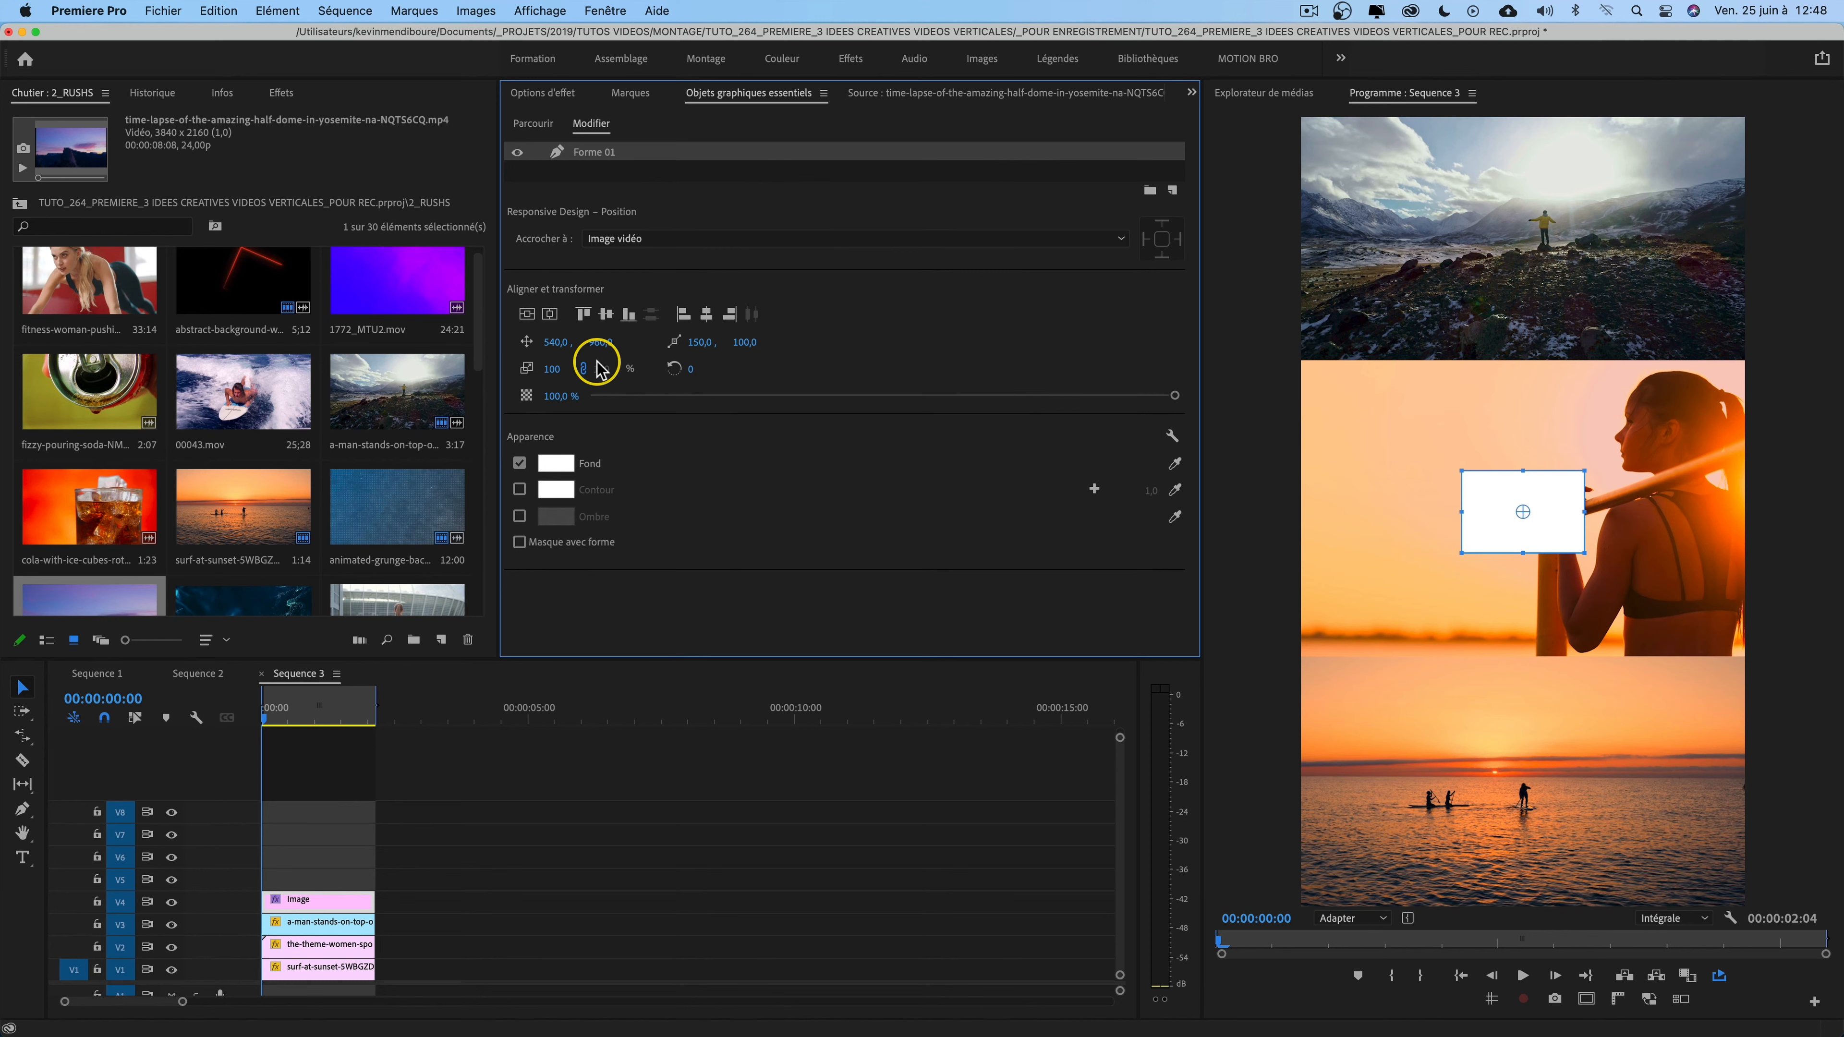